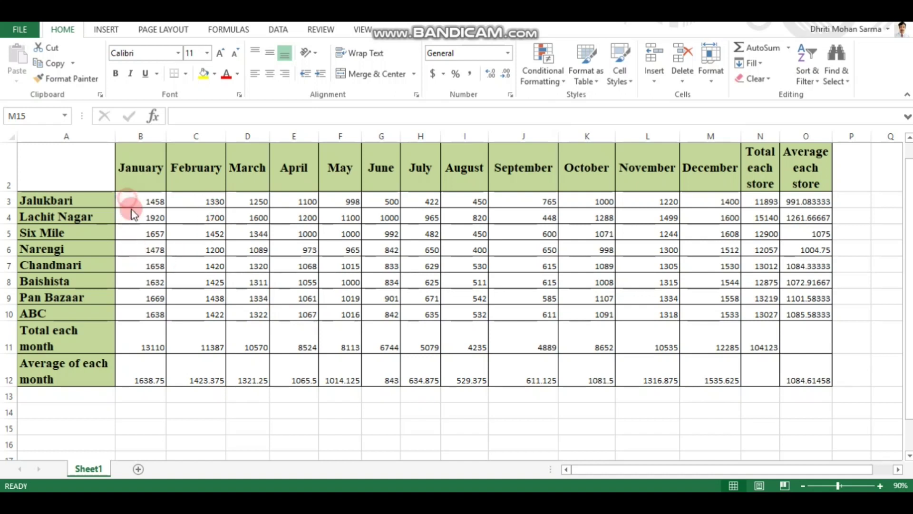
left_click(148, 256)
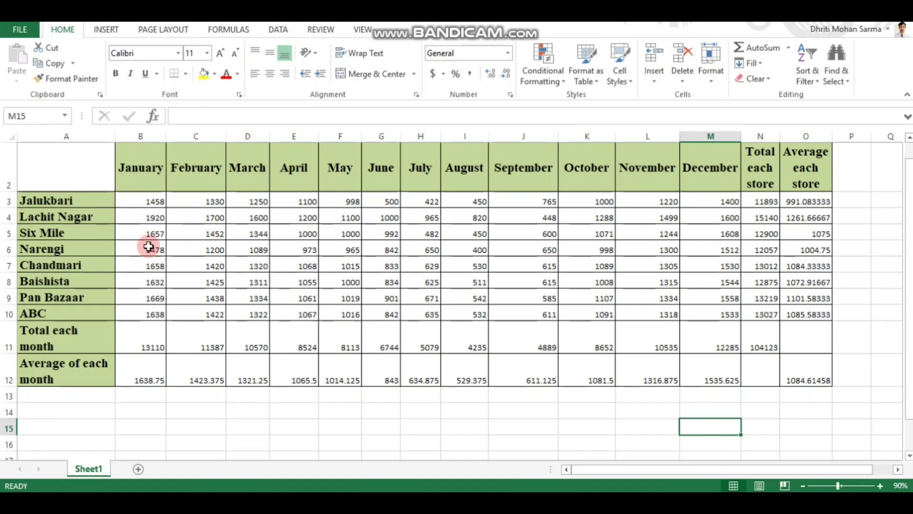
left_click_drag(147, 201, 147, 217)
left_click_drag(232, 250, 713, 319)
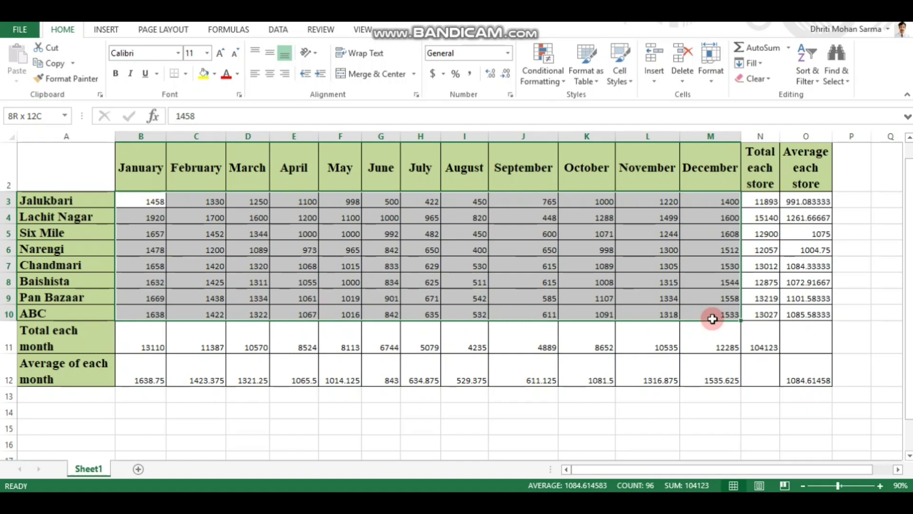
left_click_drag(712, 319, 737, 364)
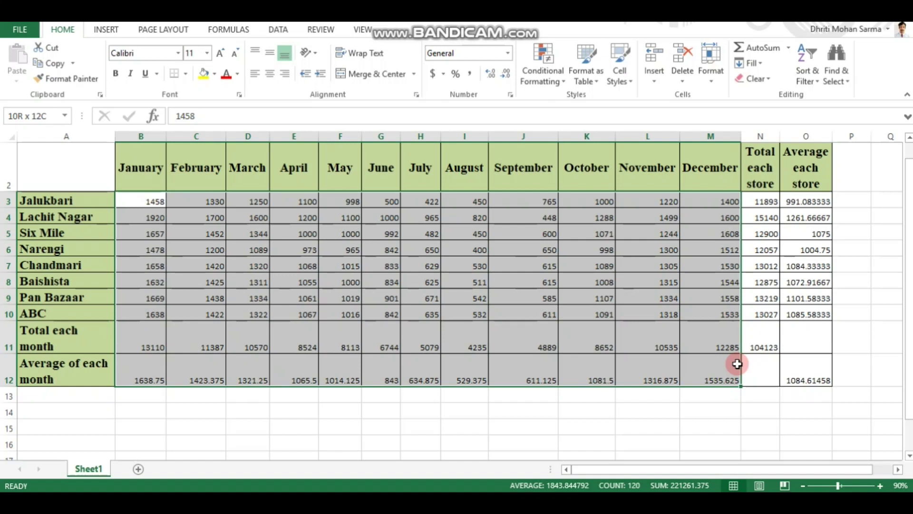
left_click_drag(737, 364, 734, 349)
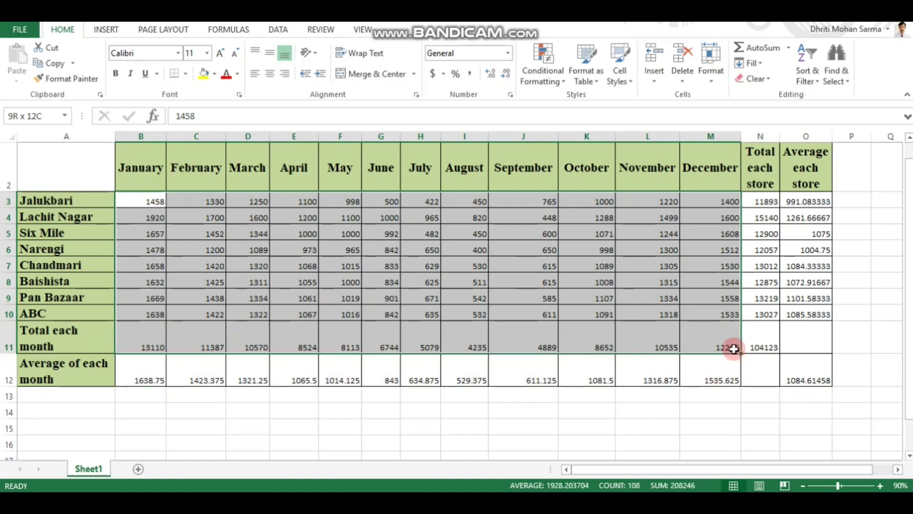
left_click_drag(734, 349, 724, 309)
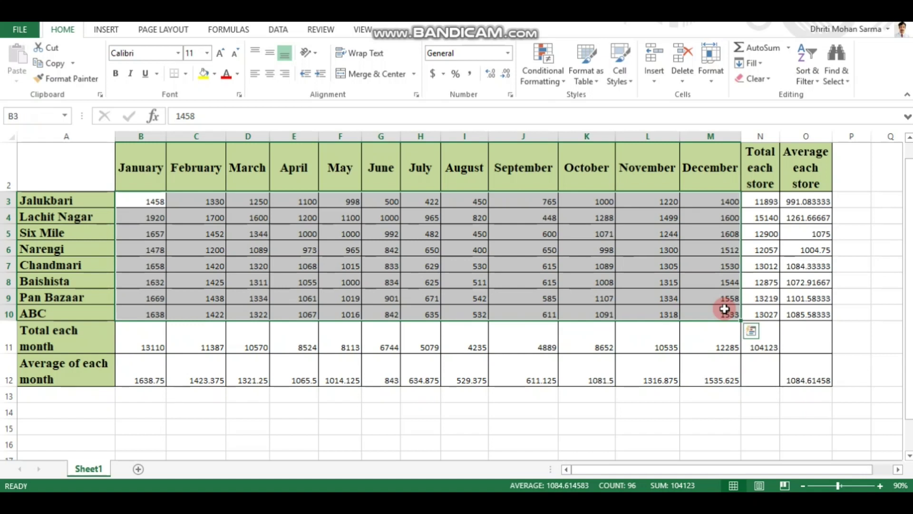
left_click(668, 360)
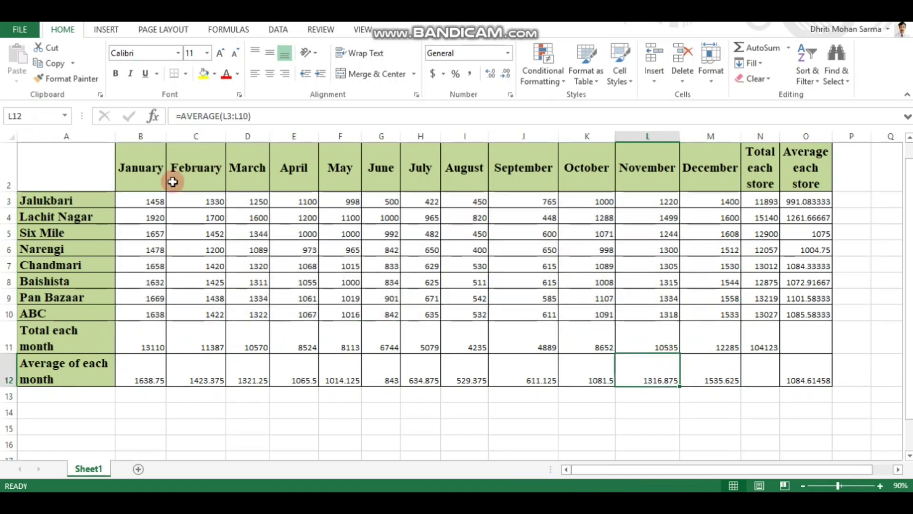
Step: Start a Greater Than highlight rule on the monthly store figures in B3:M10 with a threshold of 1000
left_click_drag(146, 200, 710, 311)
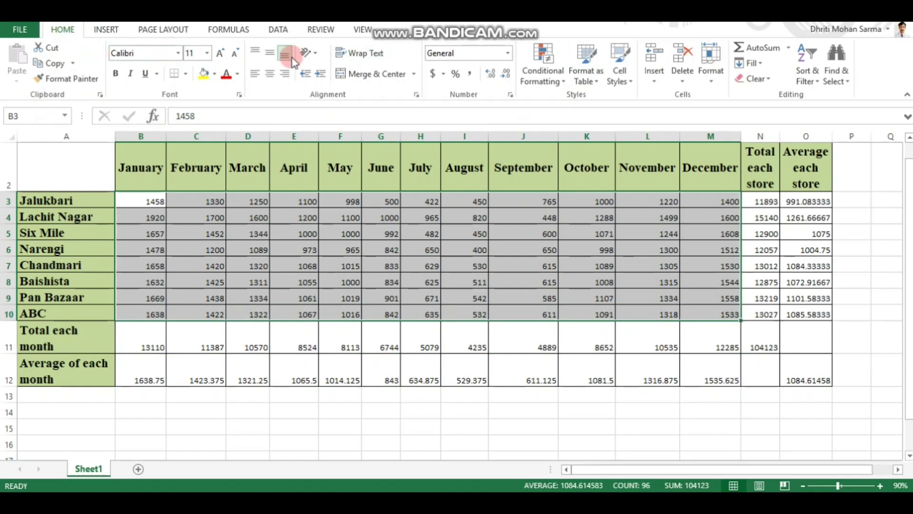
left_click(562, 82)
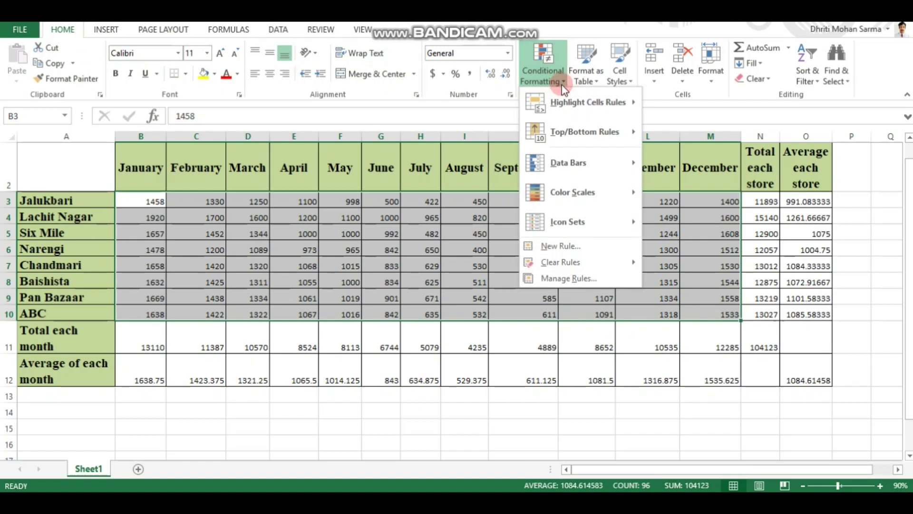
mouse_move(566, 102)
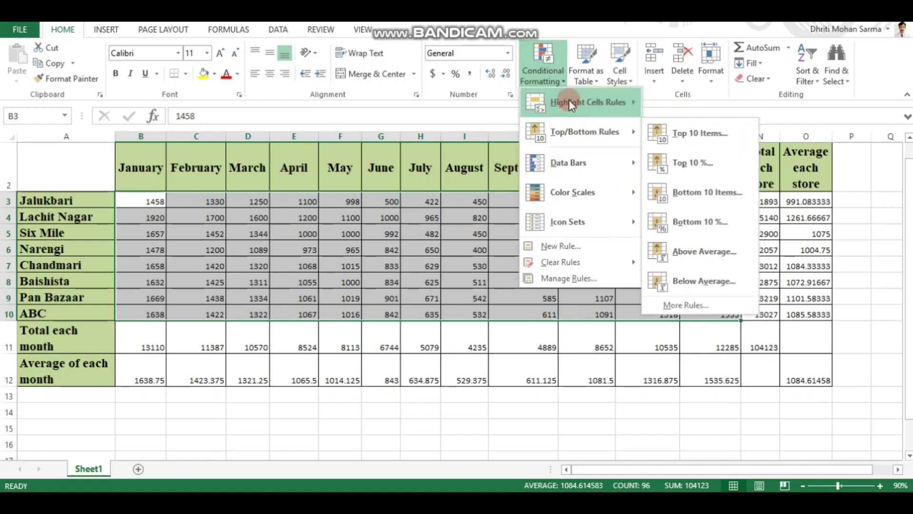
left_click(657, 102)
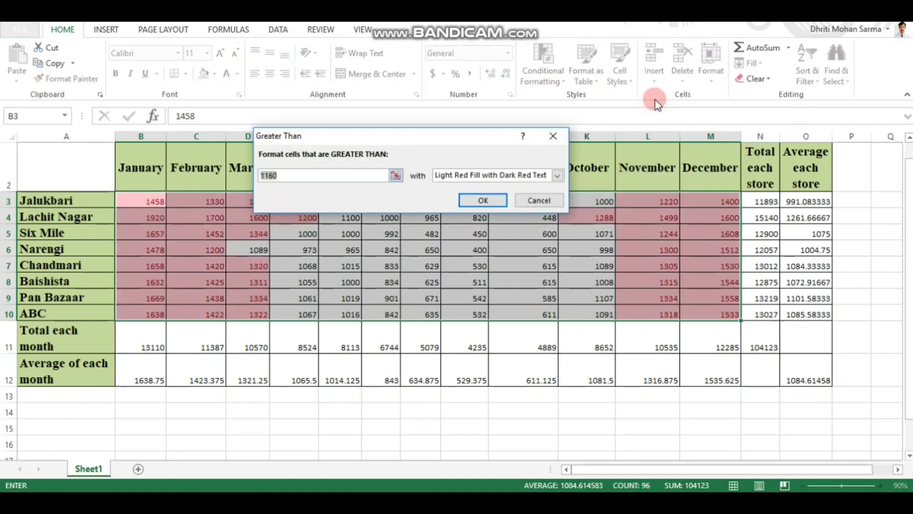
left_click(472, 134)
left_click_drag(471, 133, 558, 133)
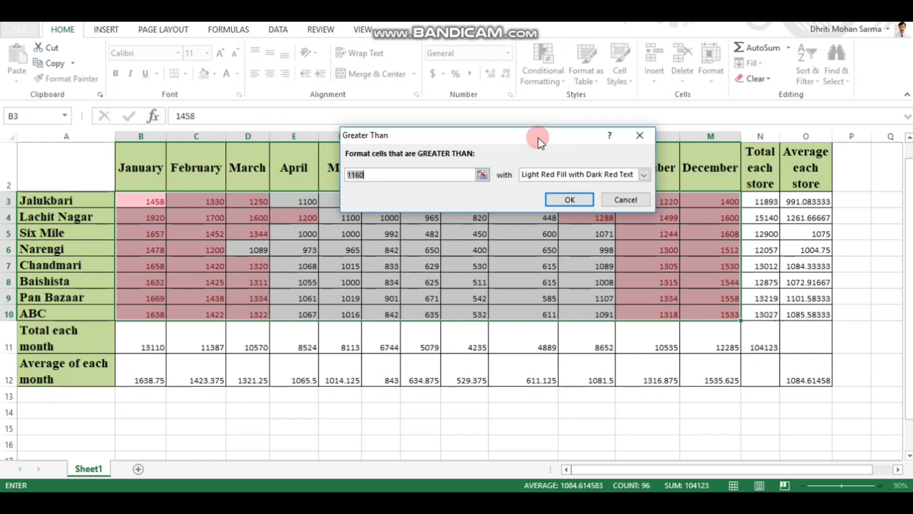
left_click(379, 172)
left_click_drag(379, 172, 333, 176)
type("100")
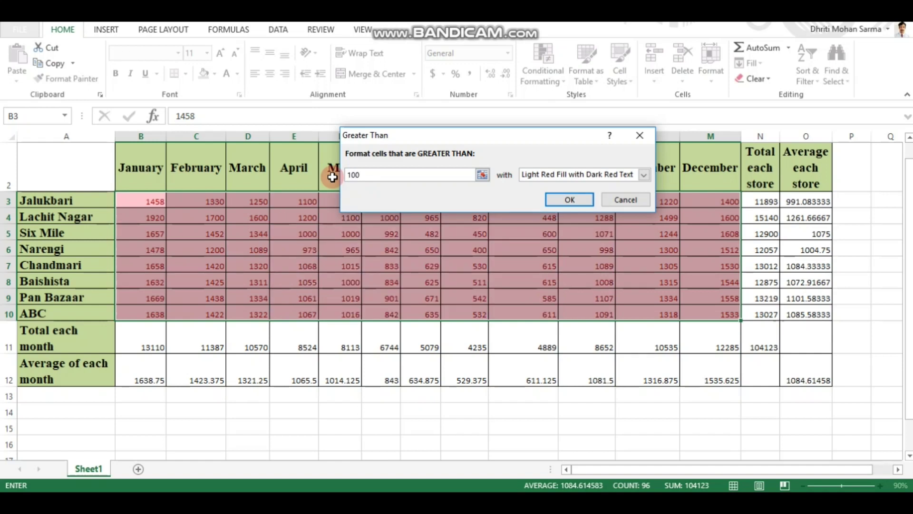
type("0")
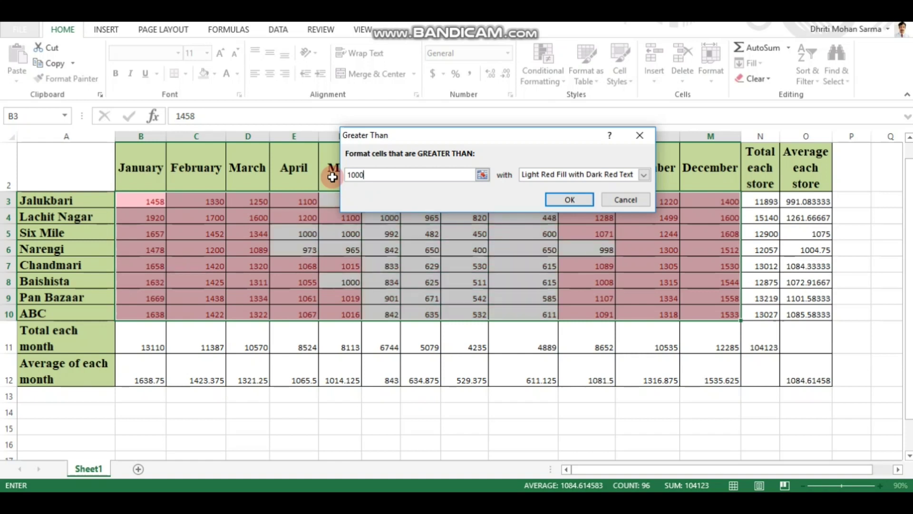
Step: Choose a custom format with a green background fill for the cells greater than 1000
left_click(642, 175)
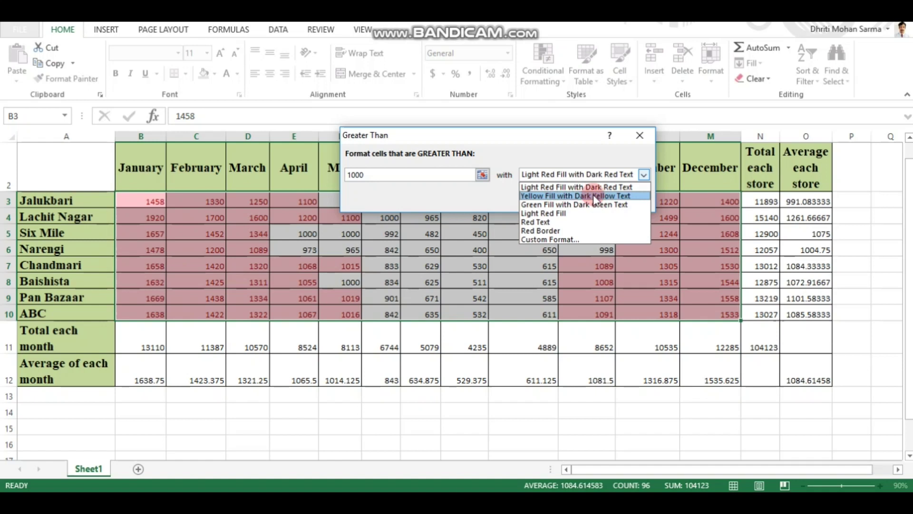
left_click(571, 239)
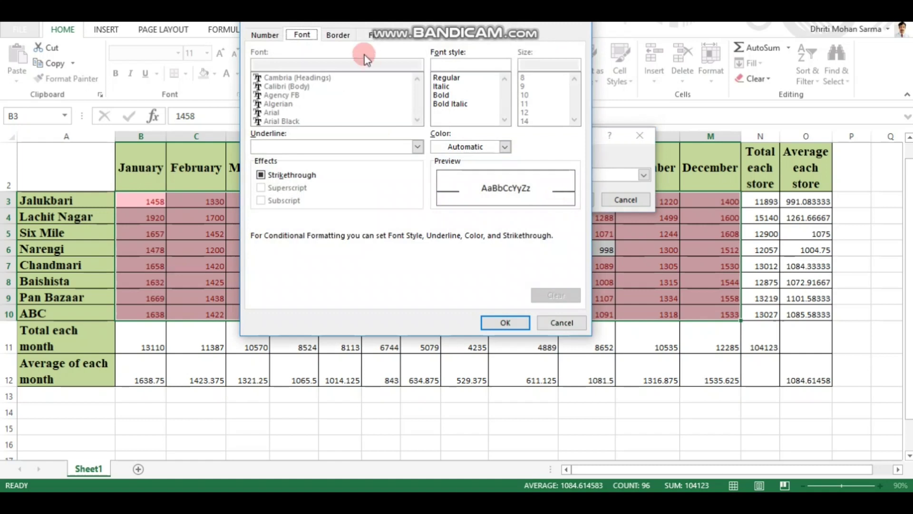
left_click(371, 36)
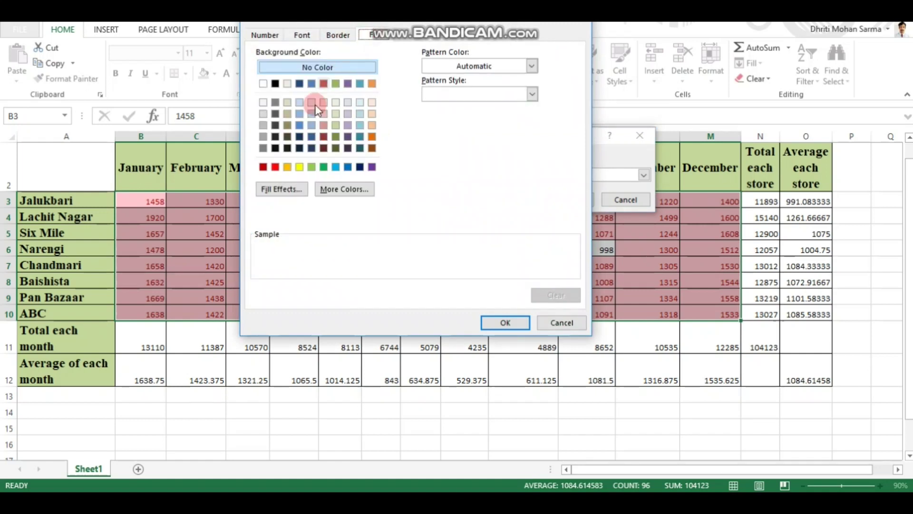
left_click(287, 167)
left_click(323, 167)
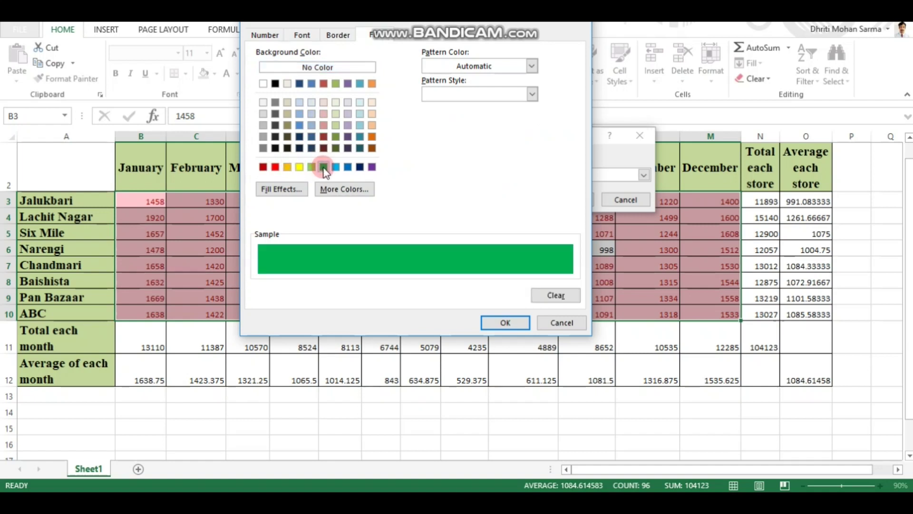
Step: Add a fine dotted pattern style with automatic pattern color to the green fill and apply the Greater Than rule
left_click(531, 67)
left_click(532, 65)
left_click(532, 94)
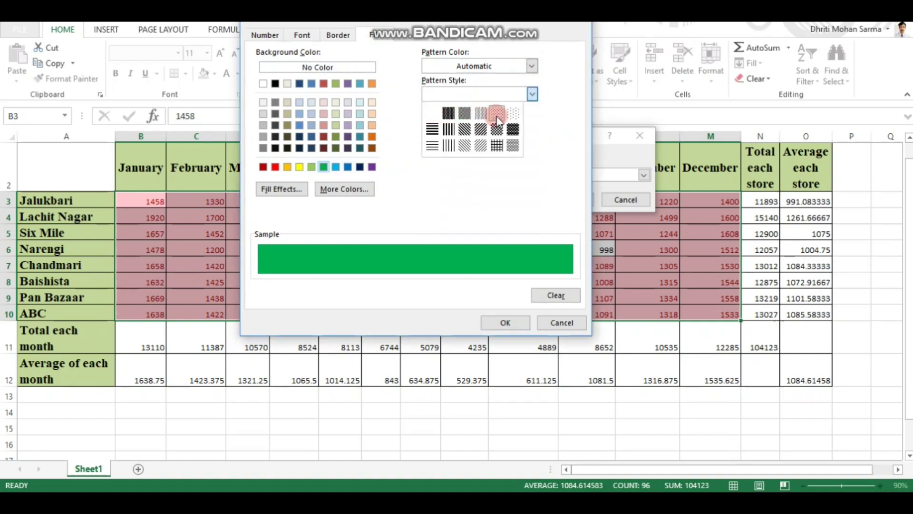
left_click(497, 114)
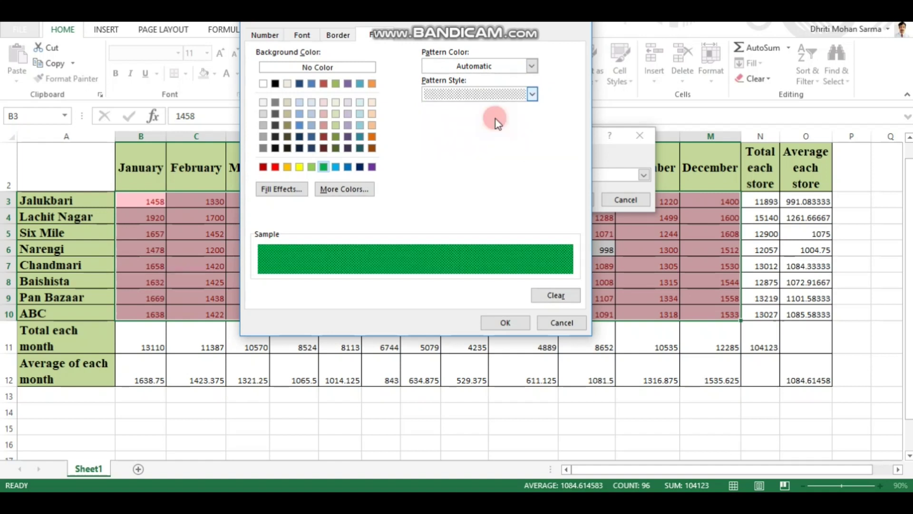
left_click(281, 302)
left_click(300, 39)
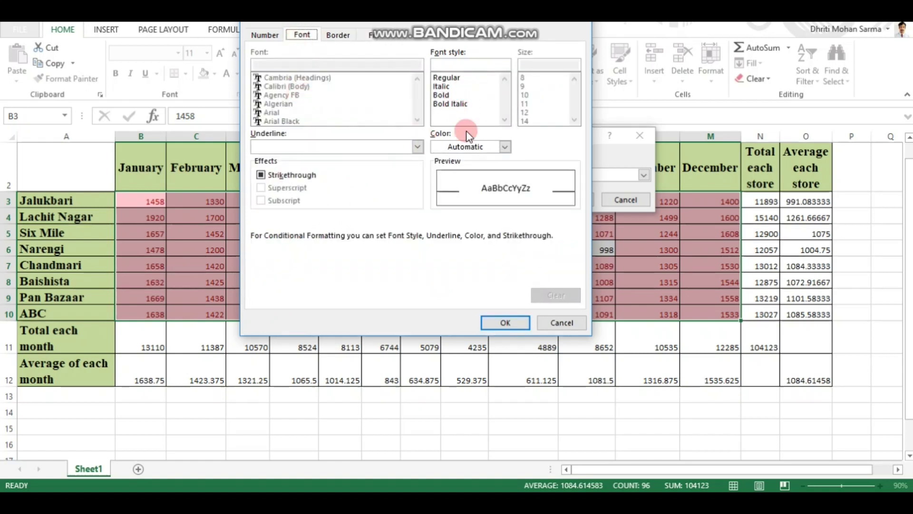
left_click(498, 324)
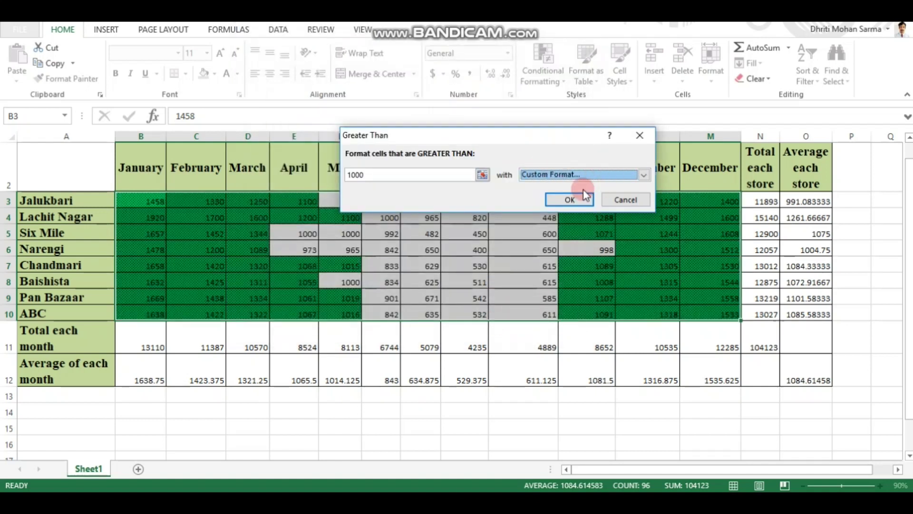
left_click(573, 199)
left_click(397, 345)
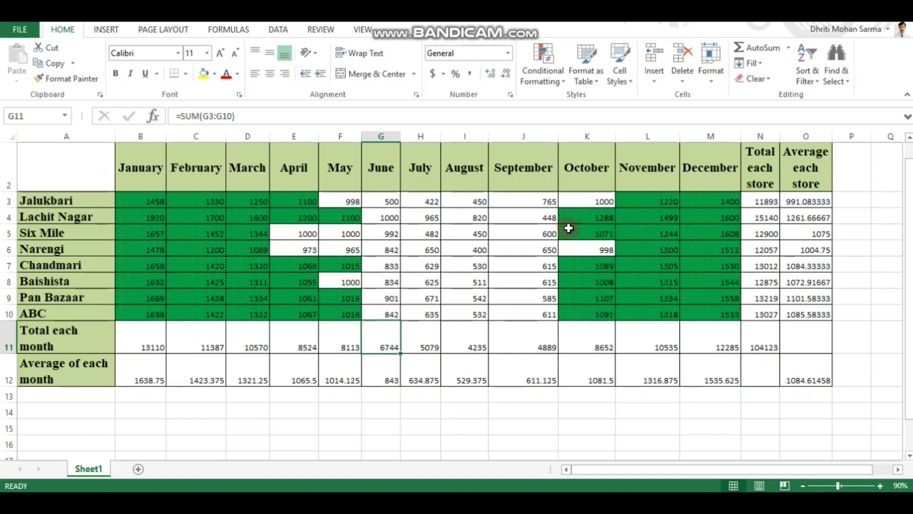
left_click(592, 199)
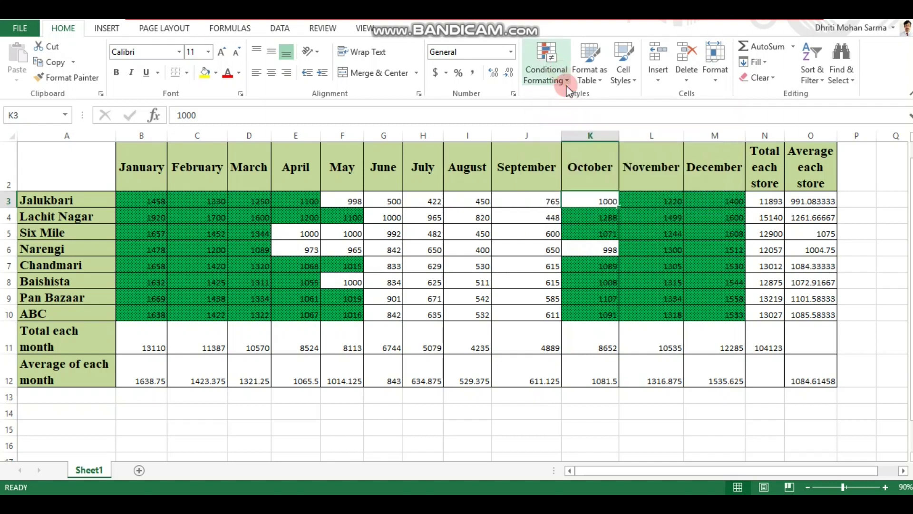
Step: Start a Less Than highlight rule on the monthly store figures in B3:M10 with a threshold of 1000
left_click_drag(130, 198, 728, 316)
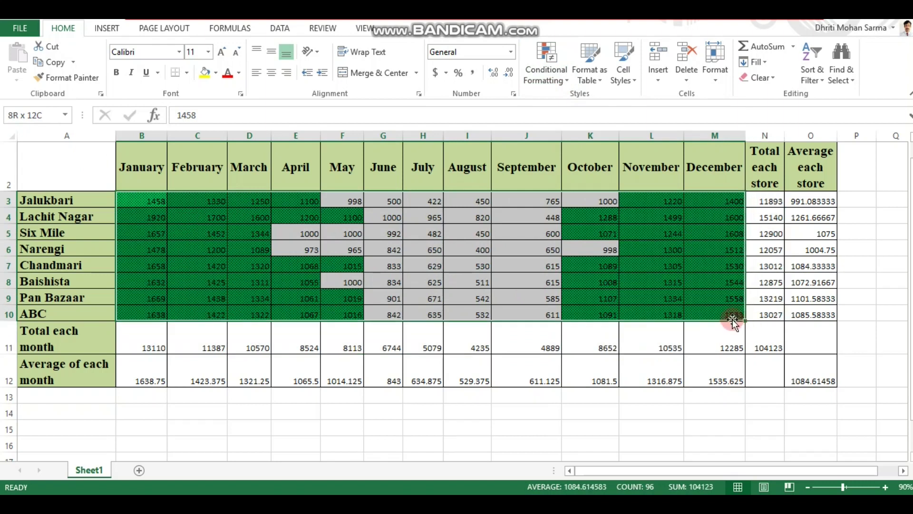
left_click(565, 77)
mouse_move(570, 97)
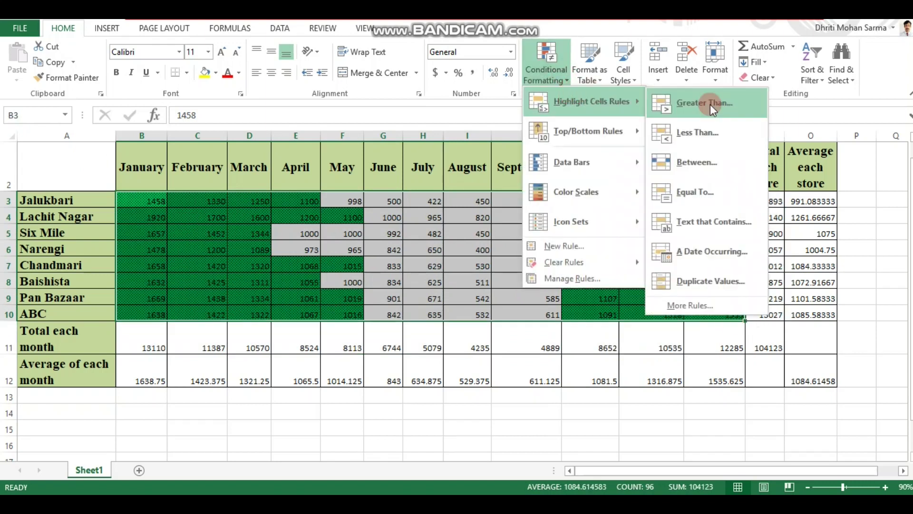
left_click(721, 128)
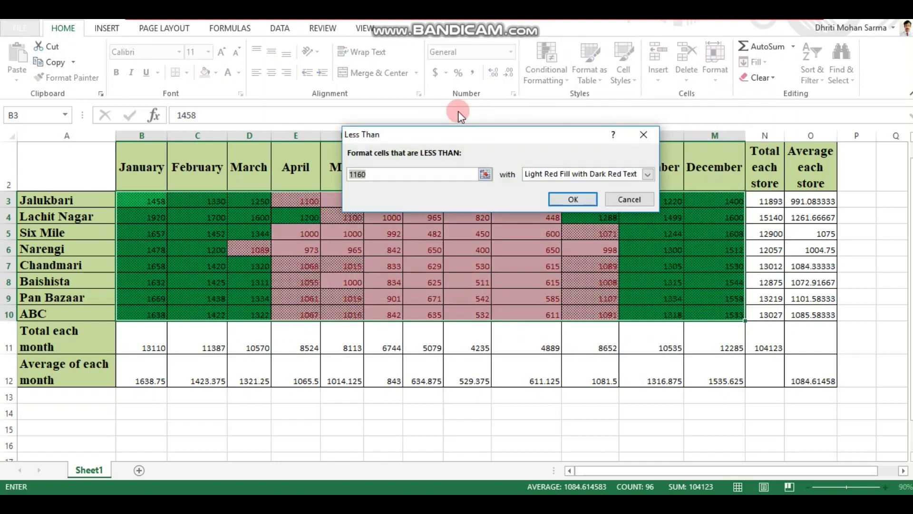
left_click_drag(463, 133, 380, 137)
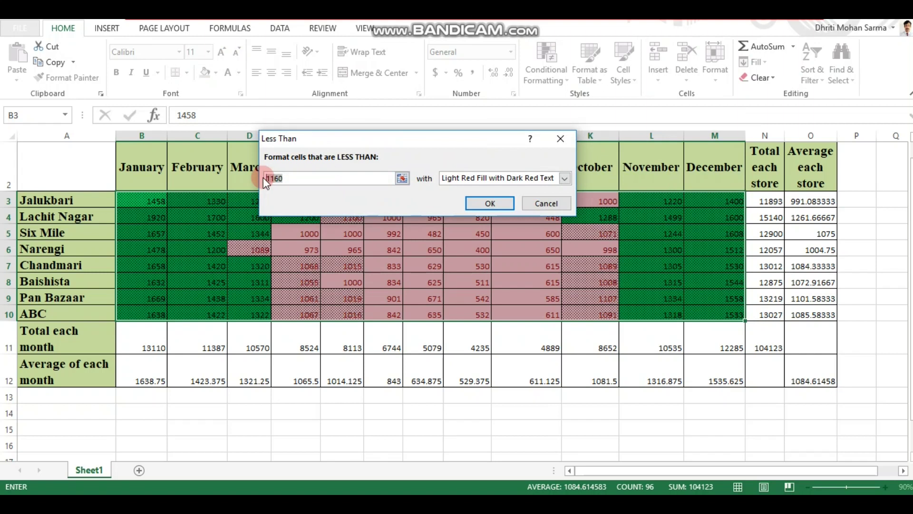
type("1")
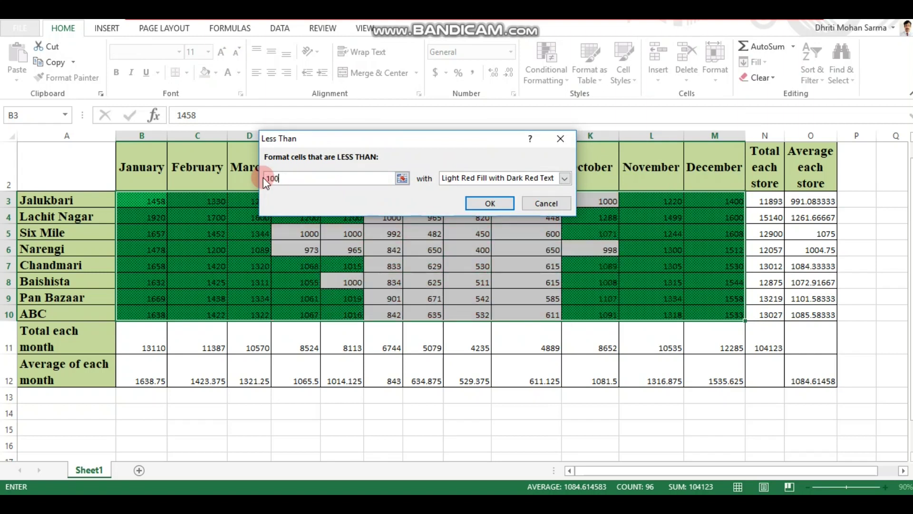
type("000")
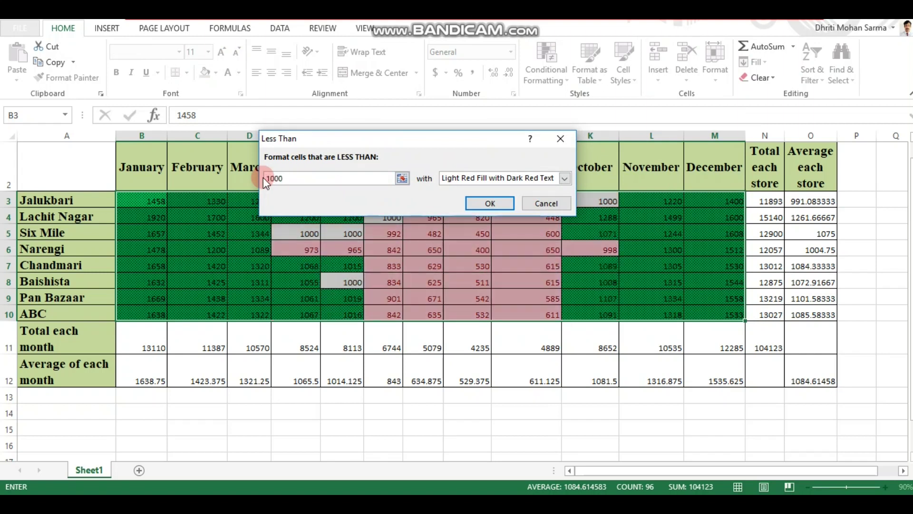
Step: Try the Green Fill with Dark Green Text and Red Border presets on the cells less than 1000
left_click(561, 179)
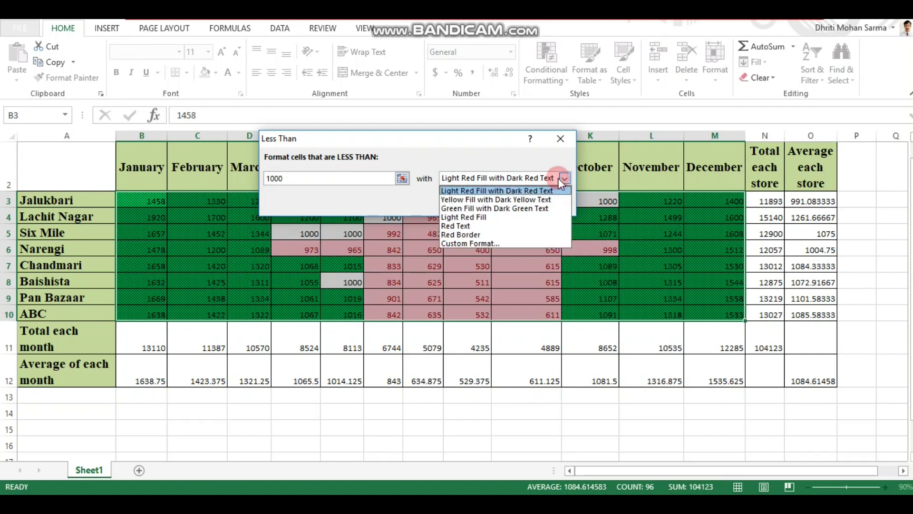
left_click(505, 209)
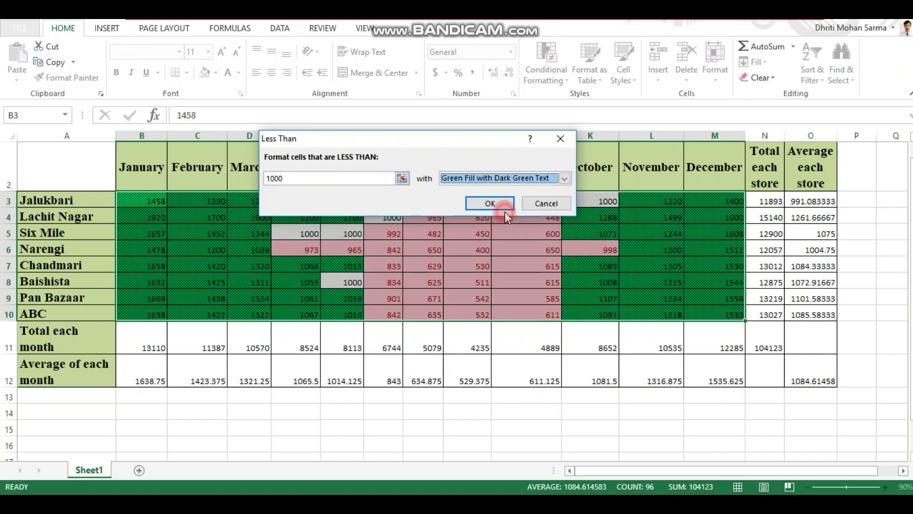
left_click(566, 178)
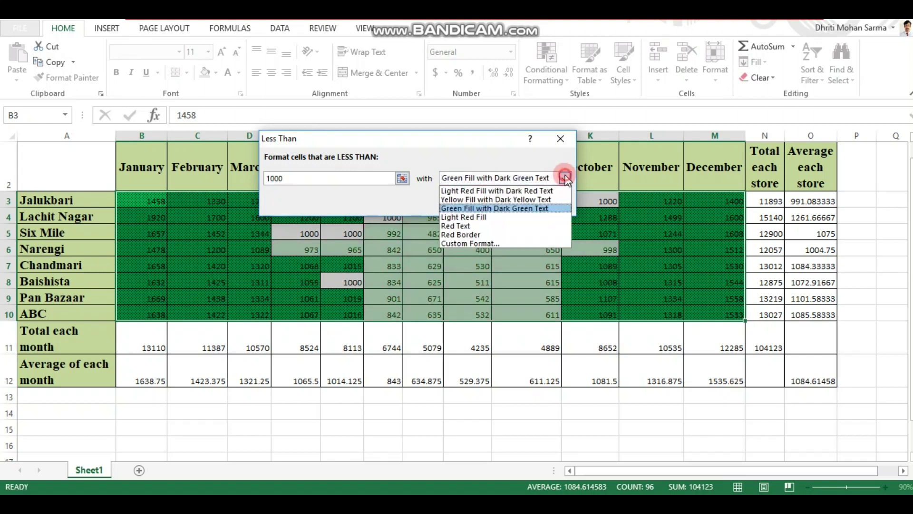
left_click(473, 234)
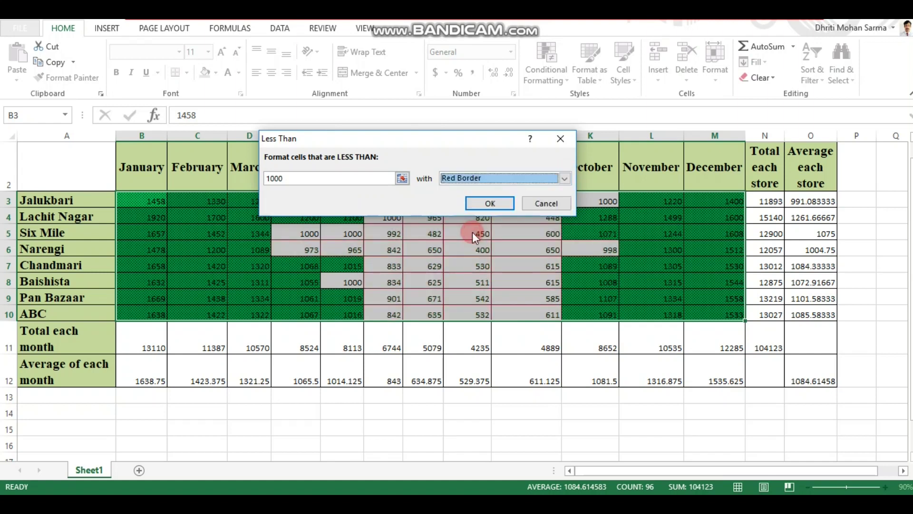
Step: Choose a custom format with a light tan font color and Bold Italic style for the cells less than 1000
left_click(565, 178)
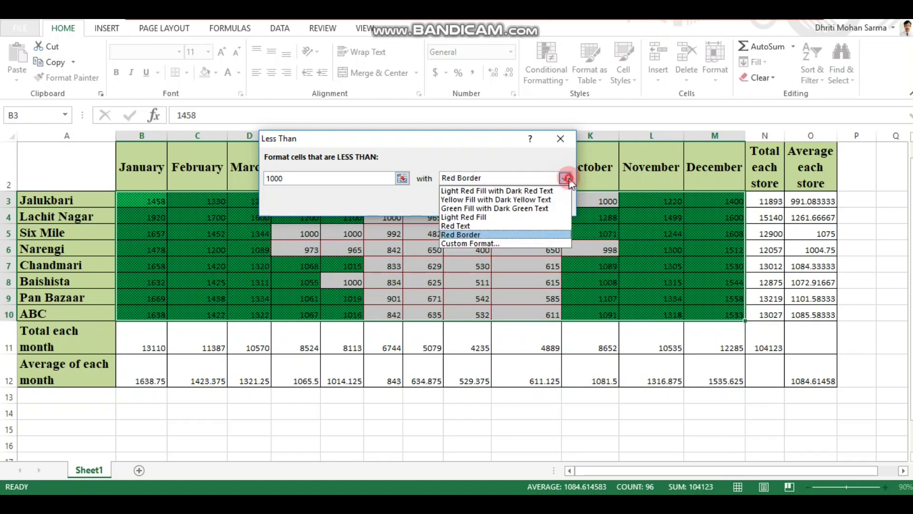
left_click(468, 243)
left_click(489, 203)
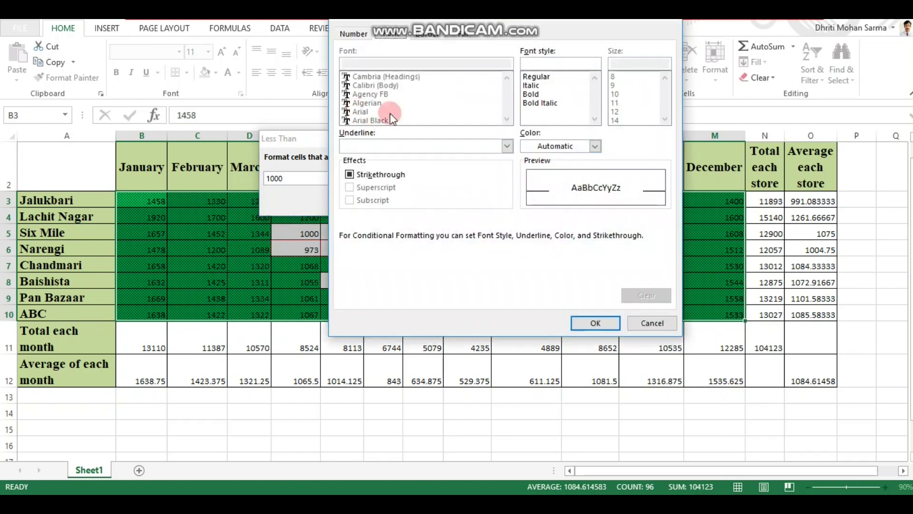
left_click(546, 152)
left_click(469, 39)
left_click(595, 146)
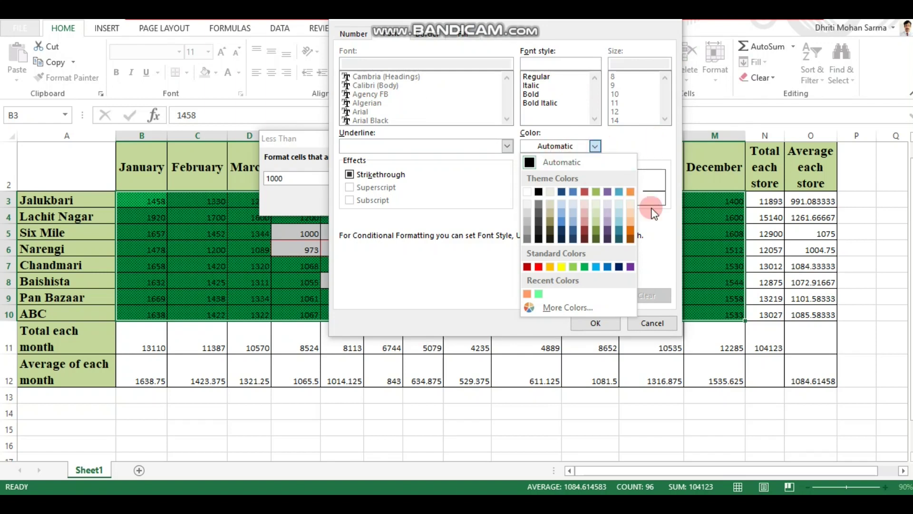
left_click(553, 193)
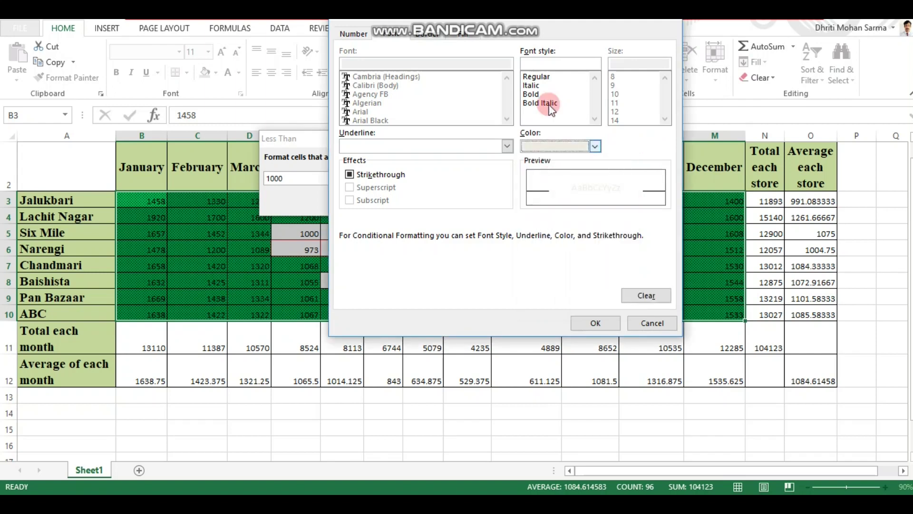
left_click(531, 94)
left_click(535, 103)
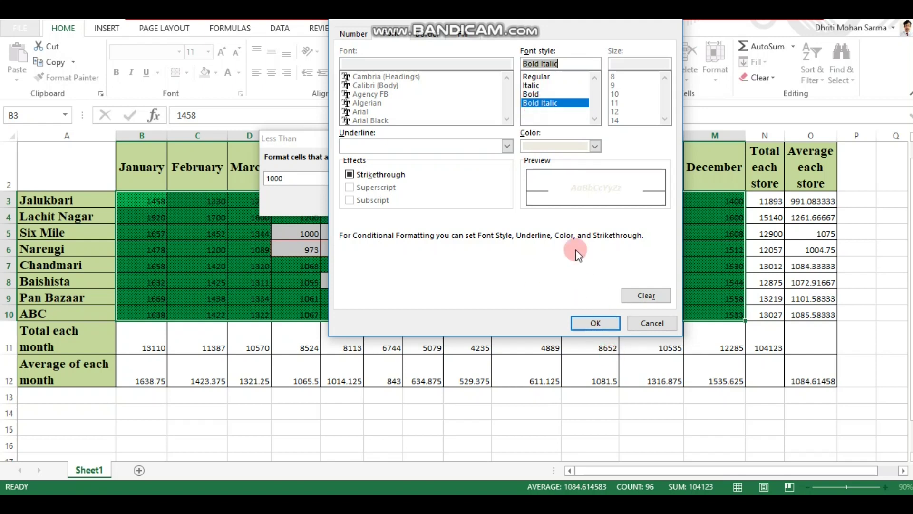
Step: Give the custom format a red background fill with a diagonal stripe pattern and apply the Less Than rule
left_click(463, 33)
left_click(364, 167)
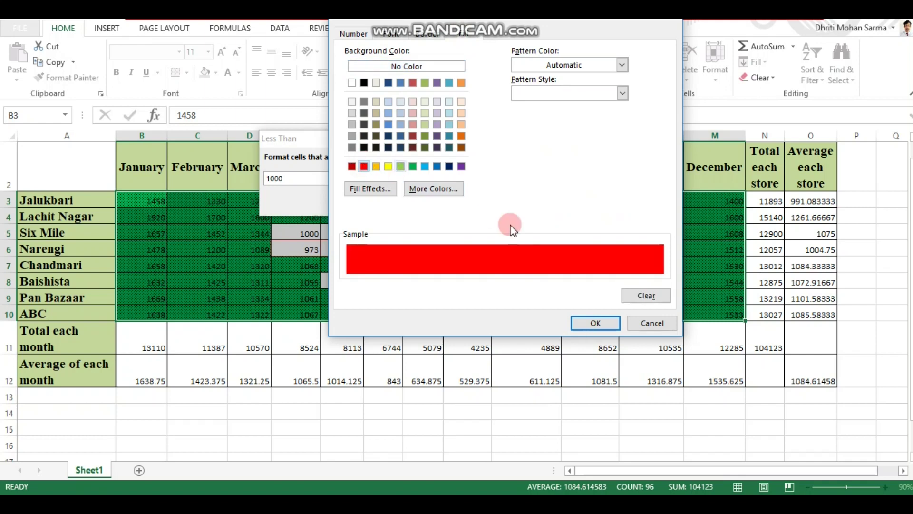
left_click(623, 92)
left_click(548, 125)
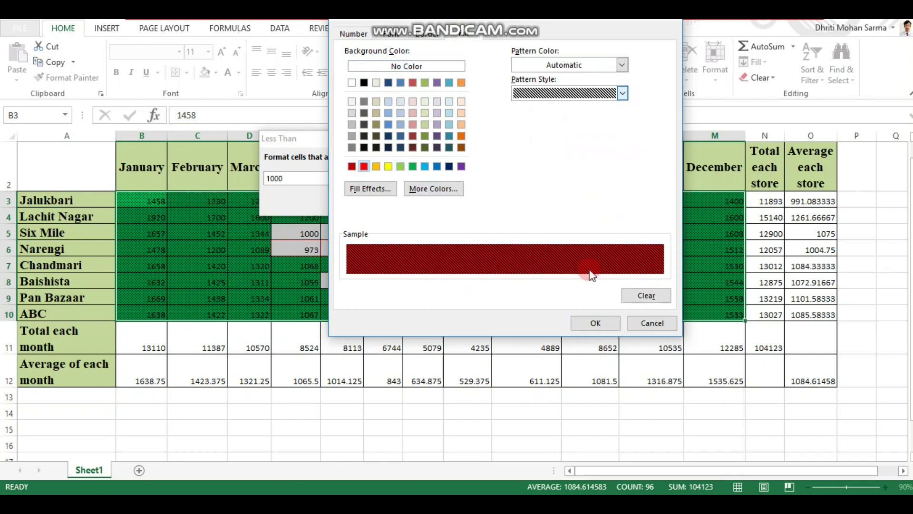
left_click(595, 323)
left_click(508, 203)
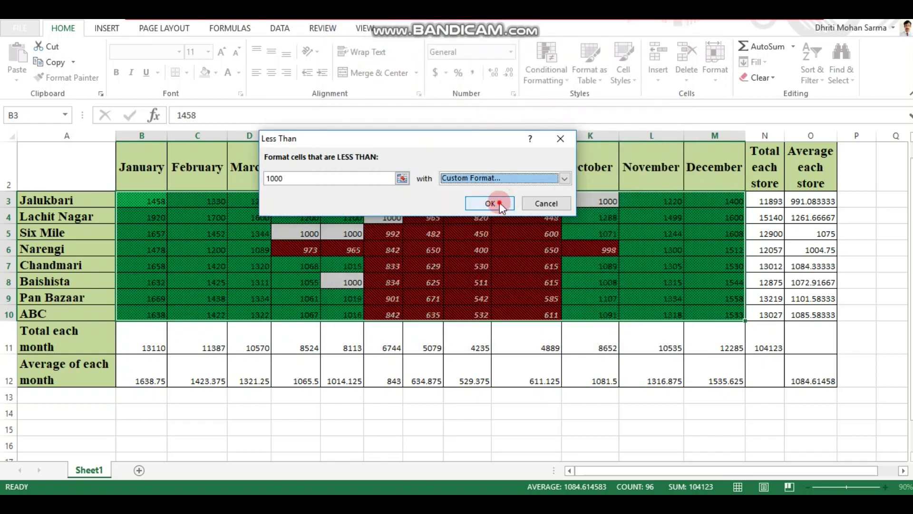
left_click(457, 424)
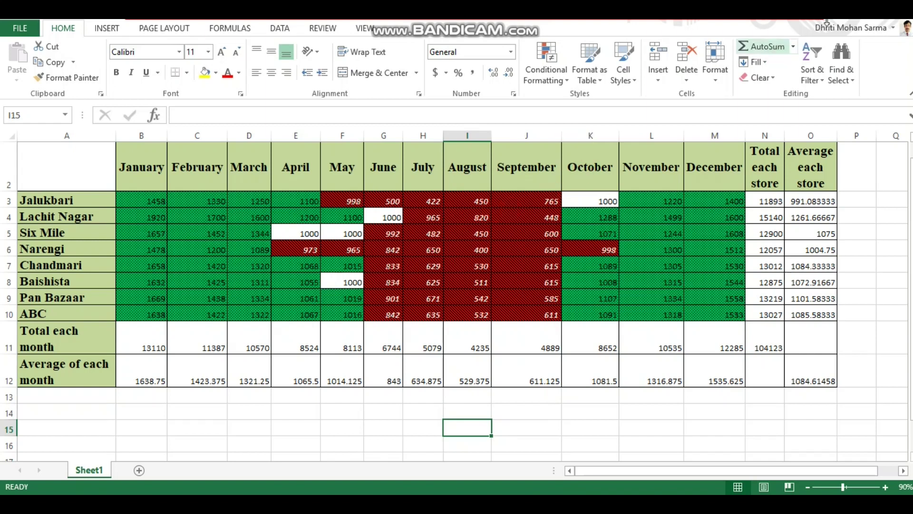
Step: Examine the conditional formatting rules applied to the monthly store figures in B3:M10 in the Rules Manager
left_click(843, 20)
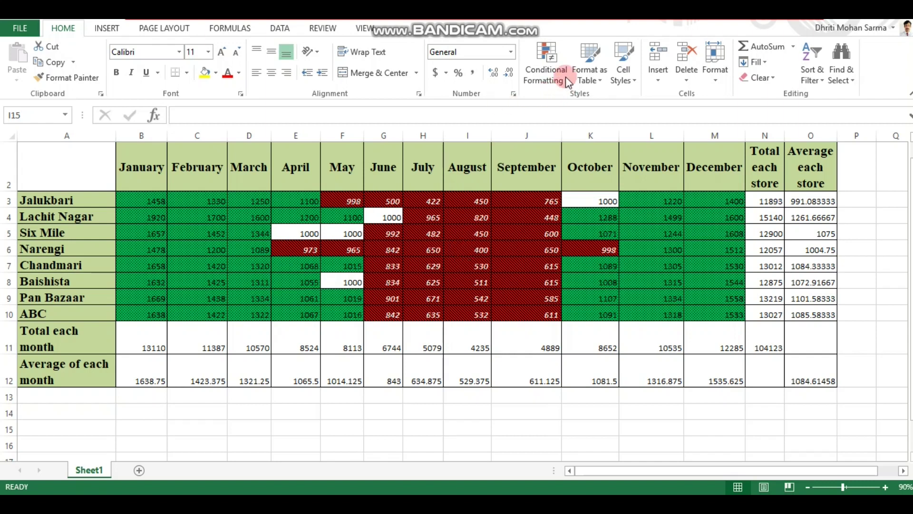
left_click(129, 200)
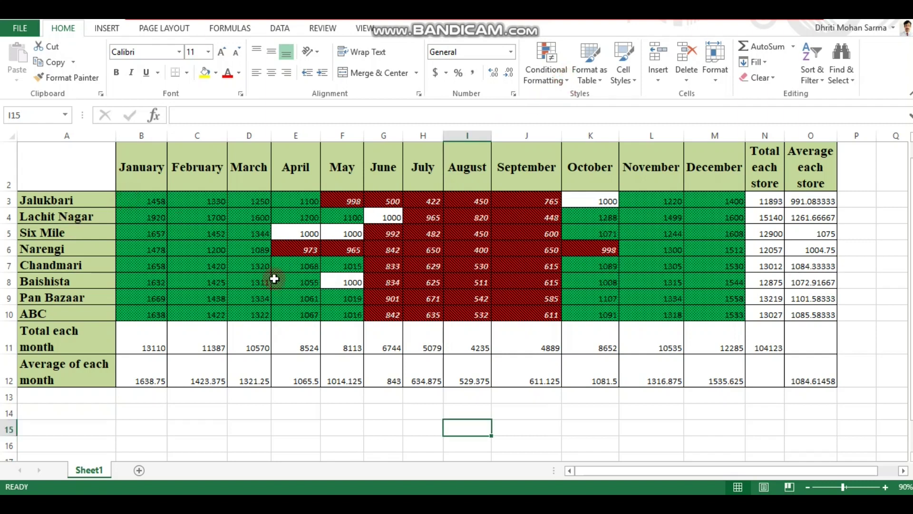
left_click(741, 314)
left_click_drag(682, 294, 196, 193)
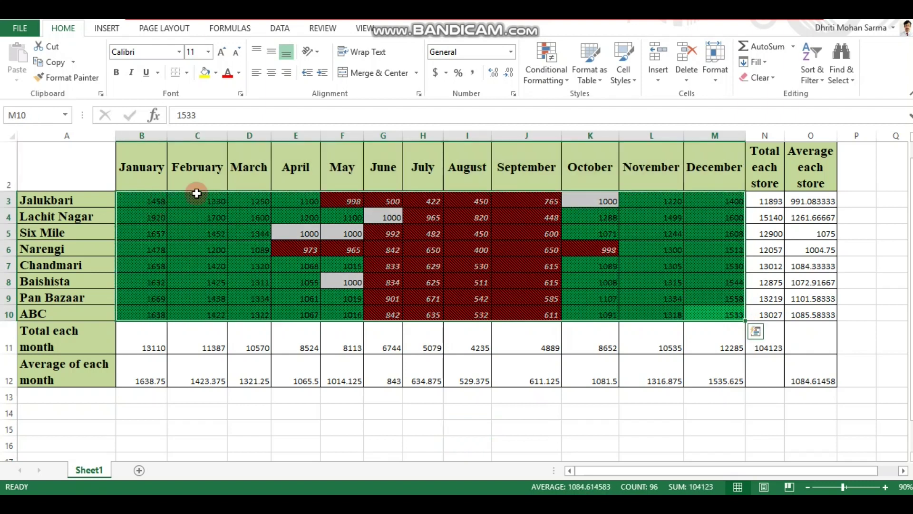
left_click(565, 84)
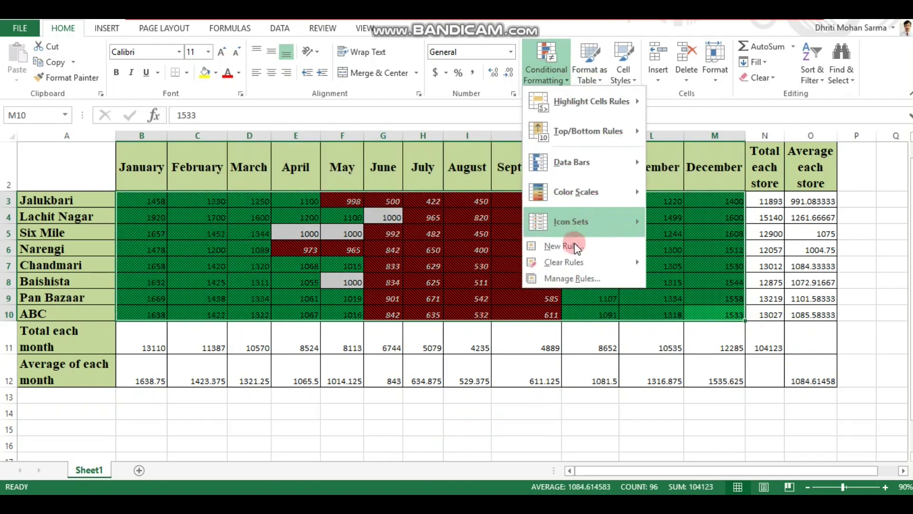
left_click(572, 278)
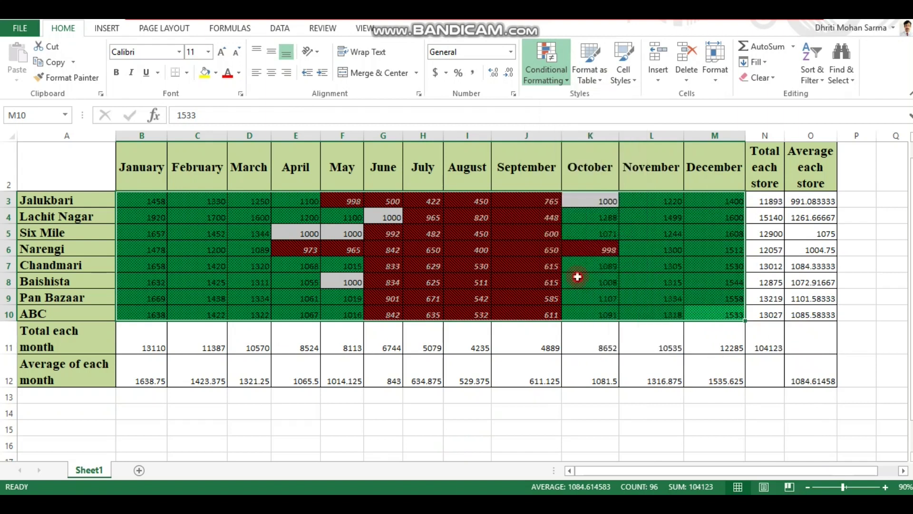
left_click_drag(450, 88, 716, 81)
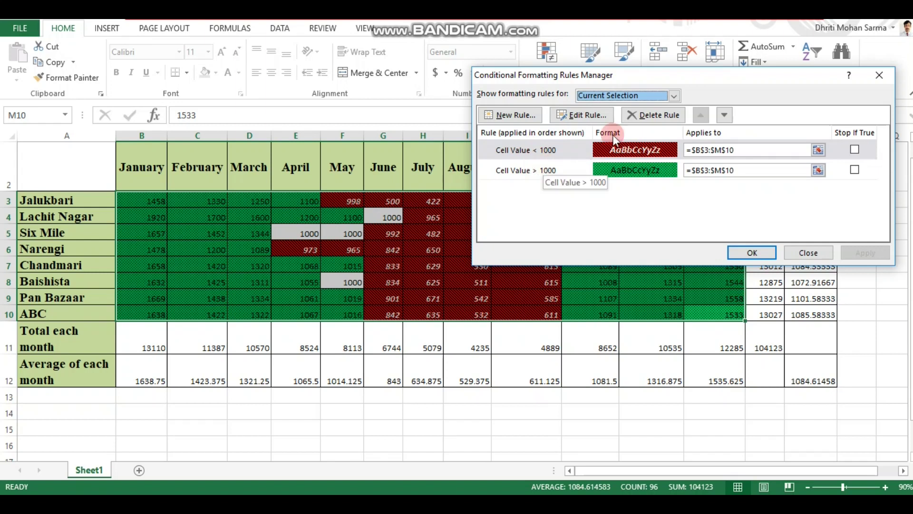
left_click(837, 16)
left_click(731, 199)
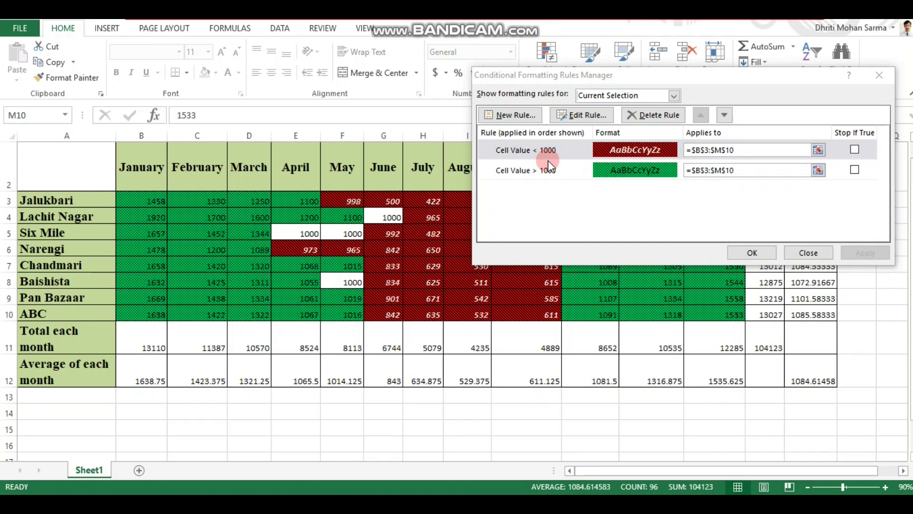
left_click(523, 156)
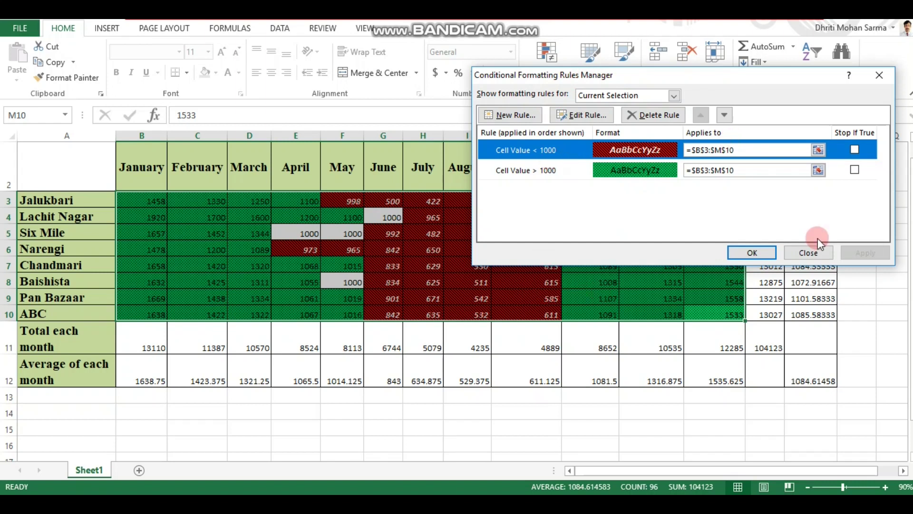
left_click(766, 252)
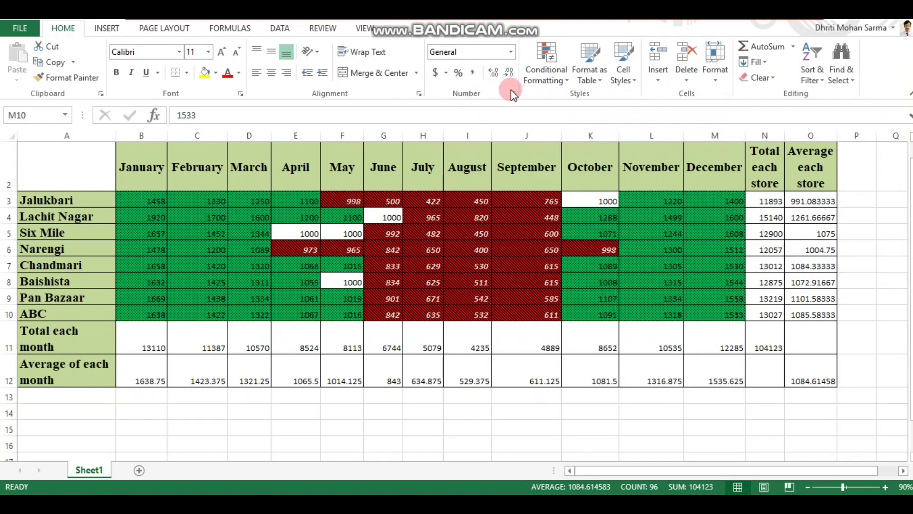
left_click(562, 82)
left_click(564, 82)
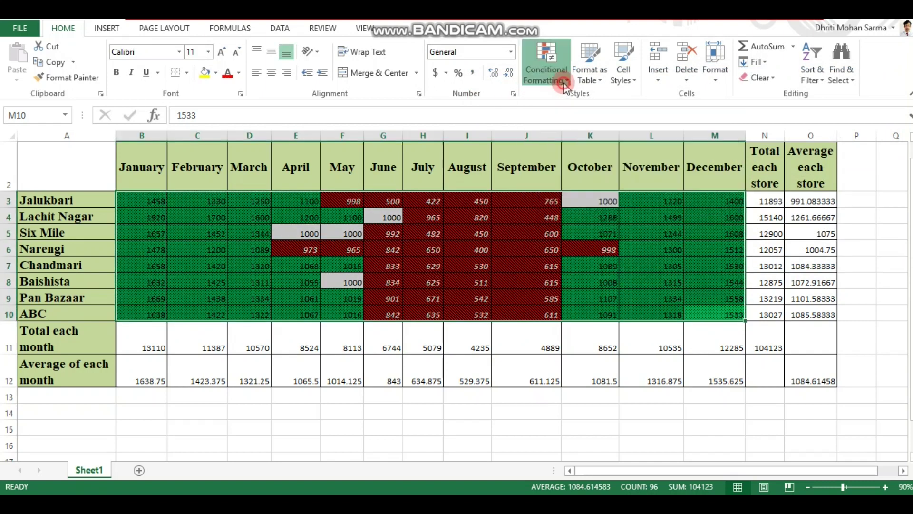
mouse_move(570, 112)
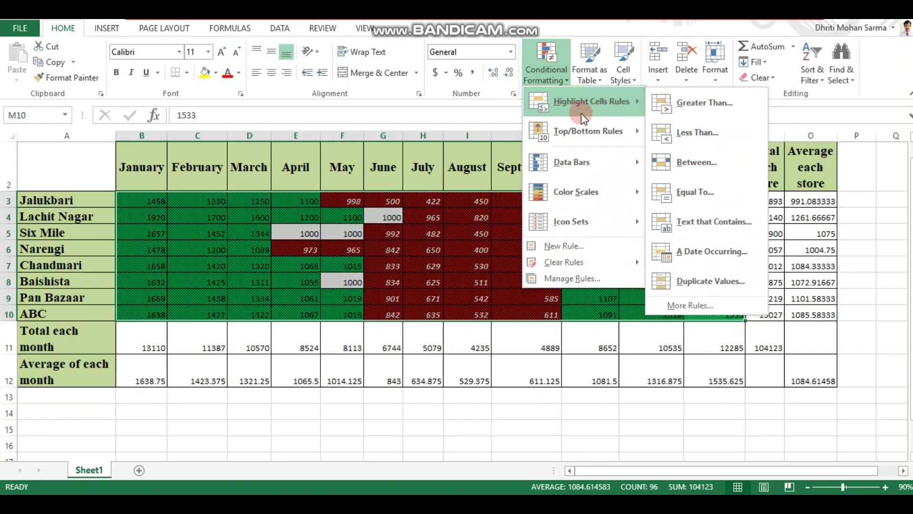
left_click(551, 262)
left_click(419, 408)
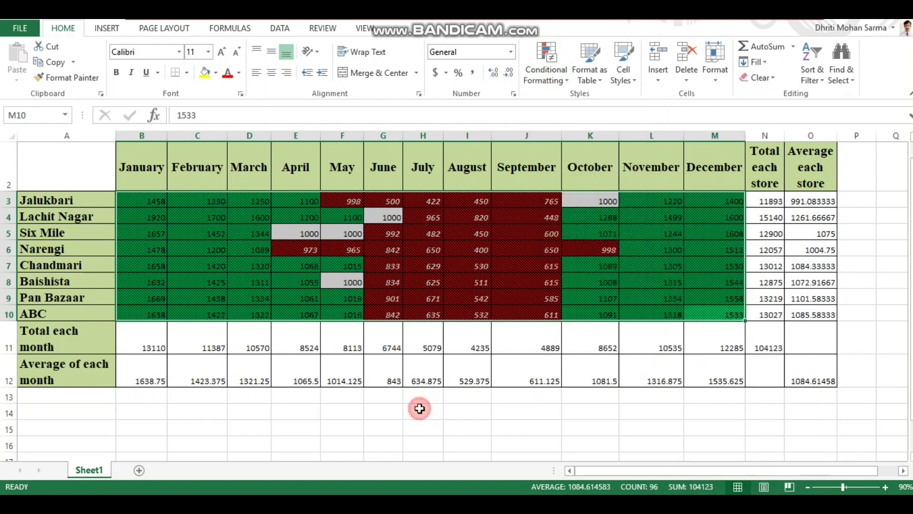
Step: Clear all conditional formatting rules from the monthly store figures in B3:M10
left_click_drag(139, 198, 728, 308)
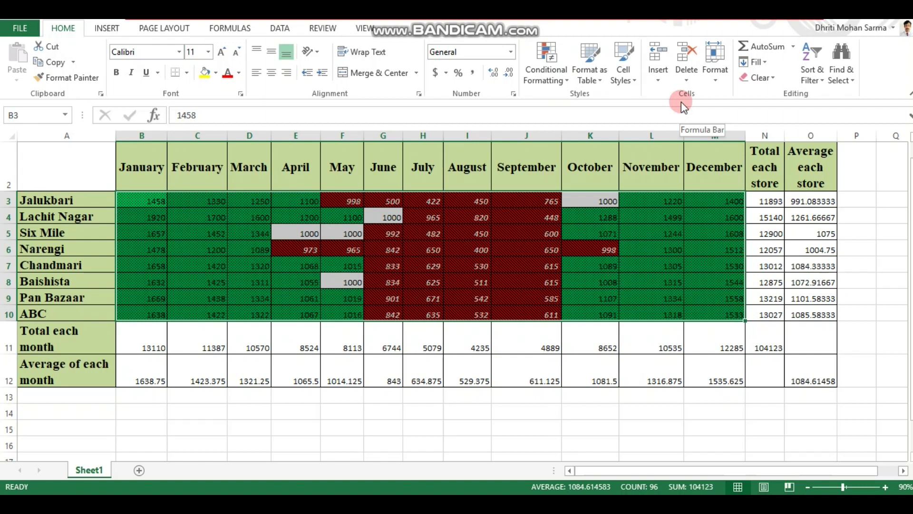
left_click(546, 74)
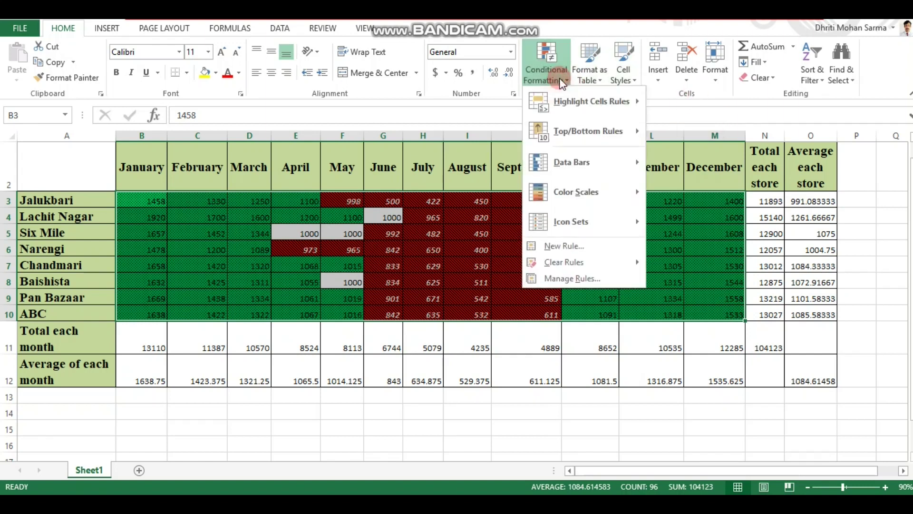
left_click(566, 263)
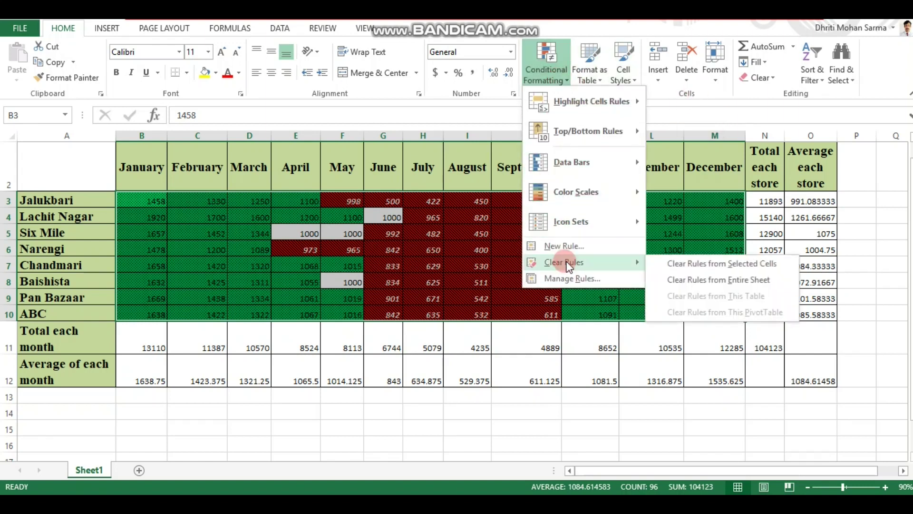
left_click(695, 279)
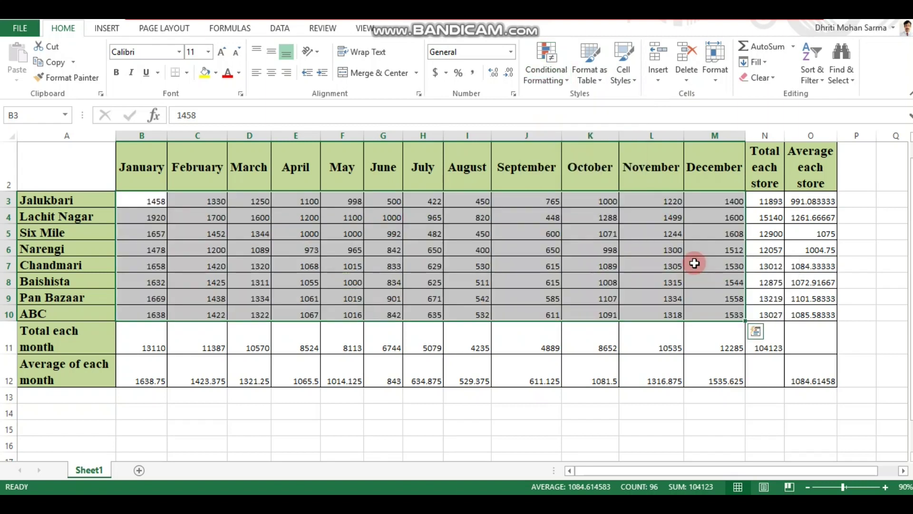
left_click(548, 418)
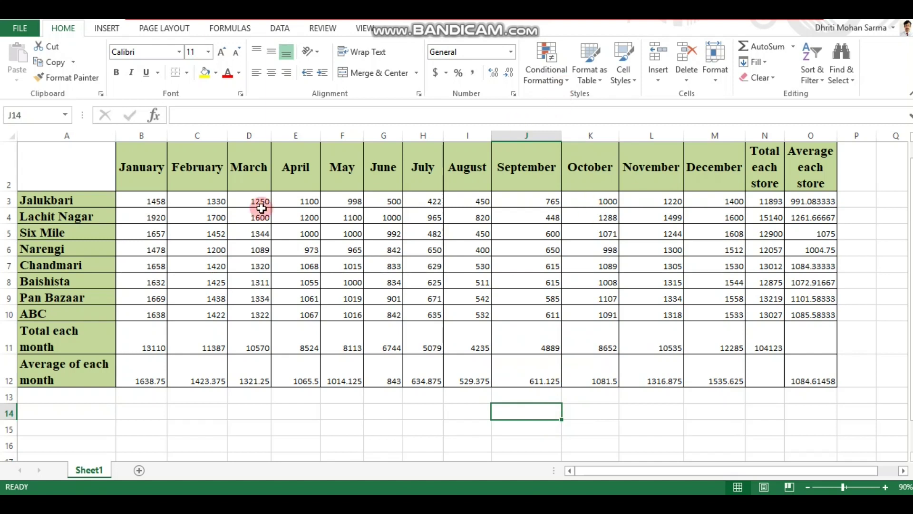
Step: Start a Between highlight rule on the monthly figures and totals in B3:M11 with a lower limit of 600
left_click_drag(143, 201, 719, 332)
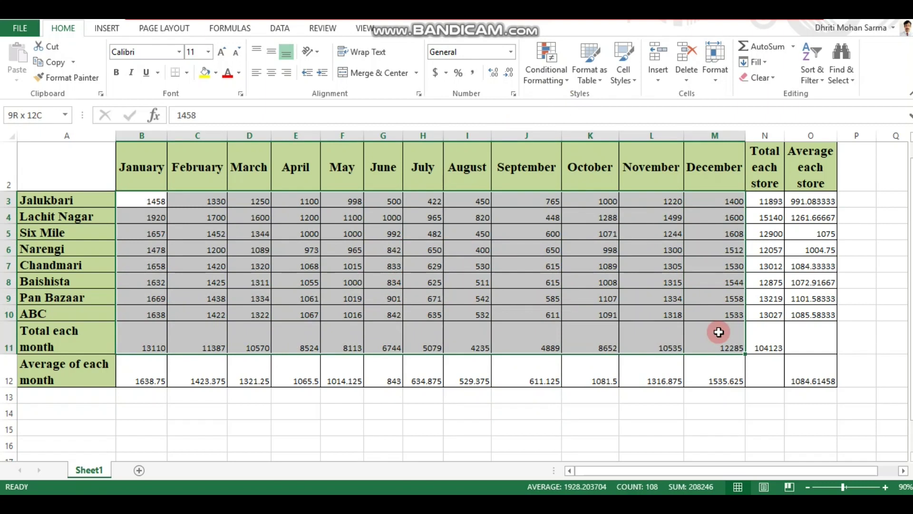
left_click(546, 71)
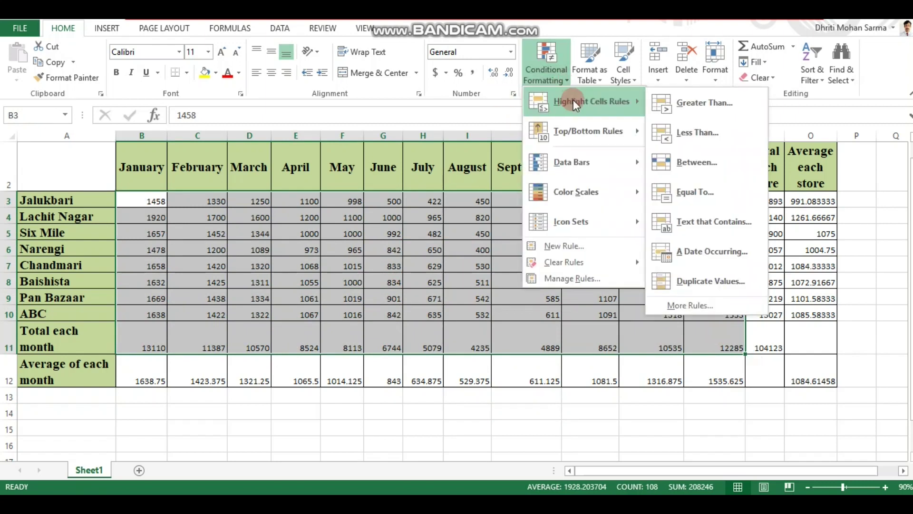
left_click(679, 152)
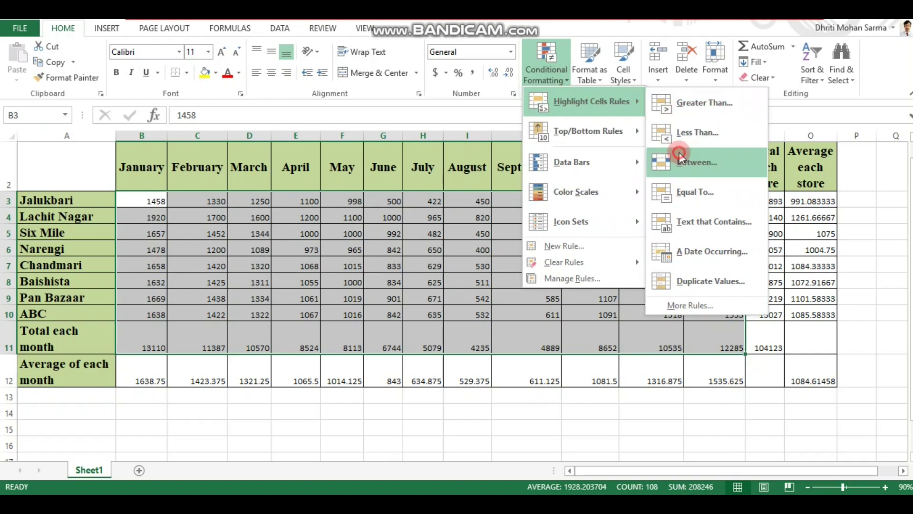
left_click_drag(673, 128, 462, 186)
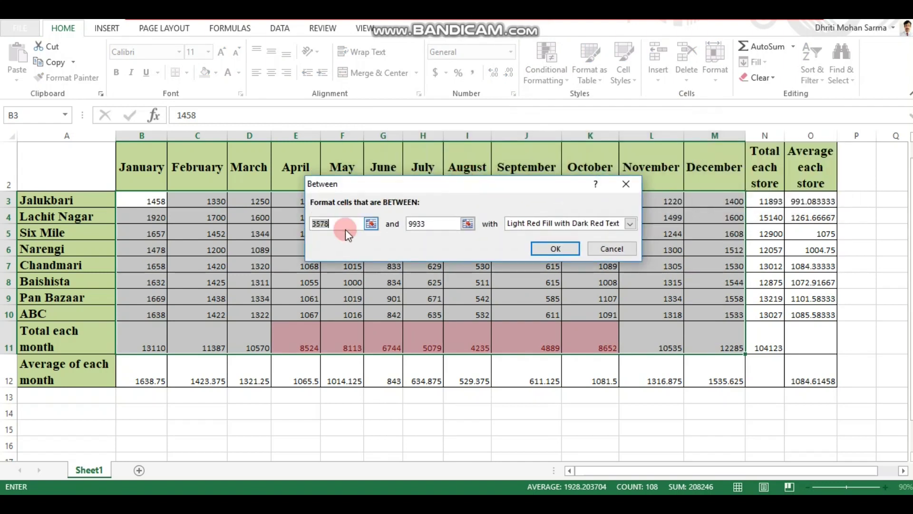
left_click(371, 223)
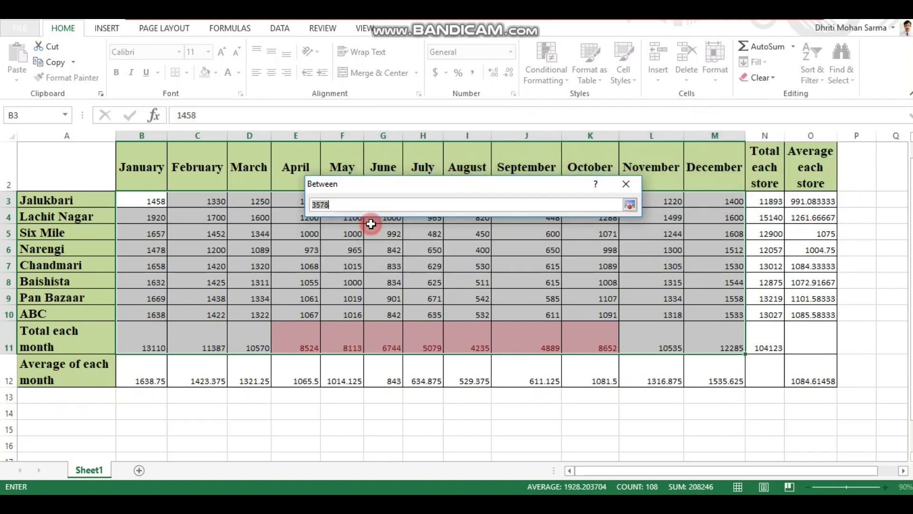
left_click(629, 205)
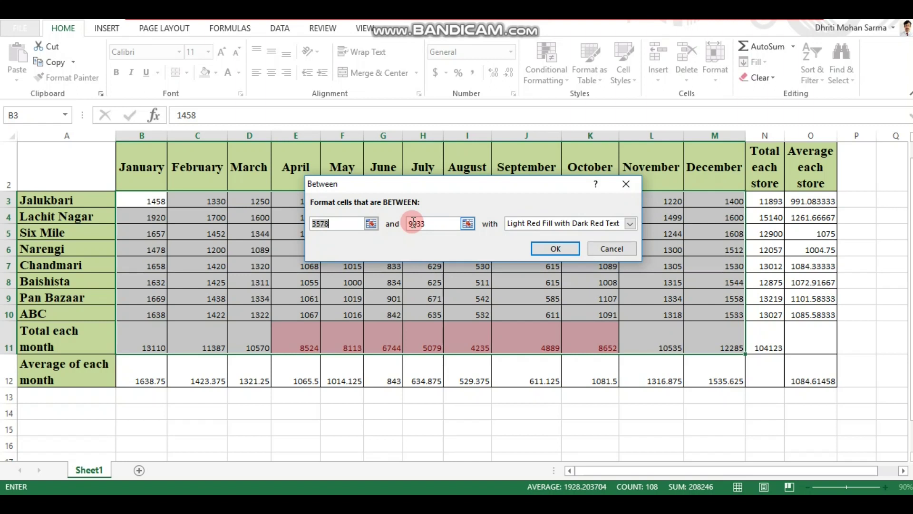
left_click_drag(337, 225, 297, 225)
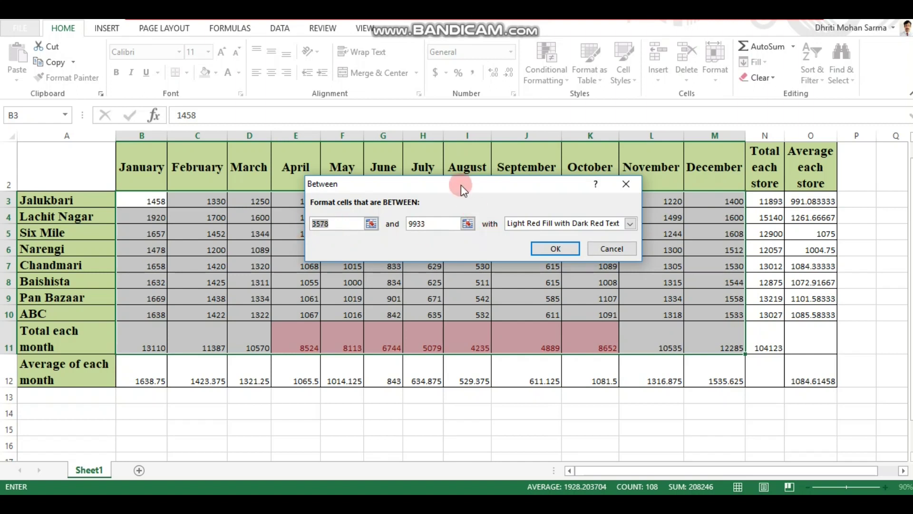
mouse_move(466, 187)
left_mouse_down()
mouse_move(440, 251)
mouse_move(458, 188)
left_mouse_up()
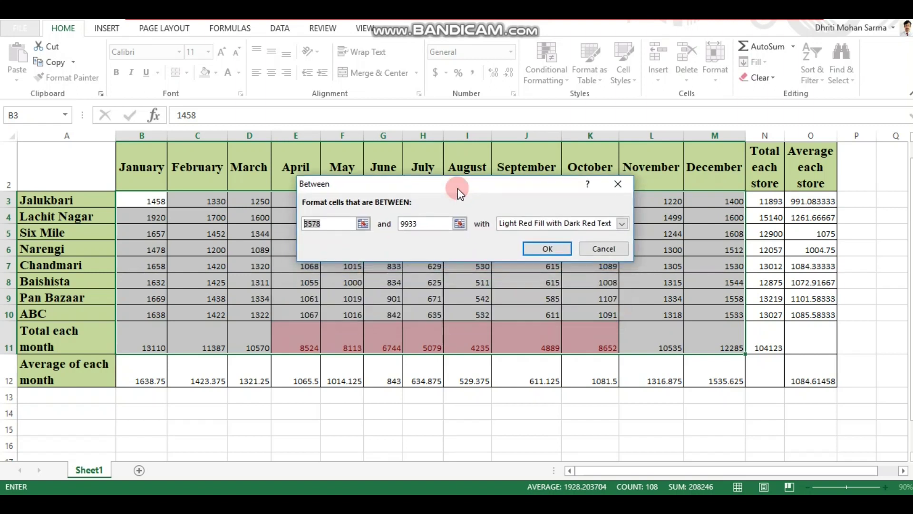
left_click(298, 229)
type("600")
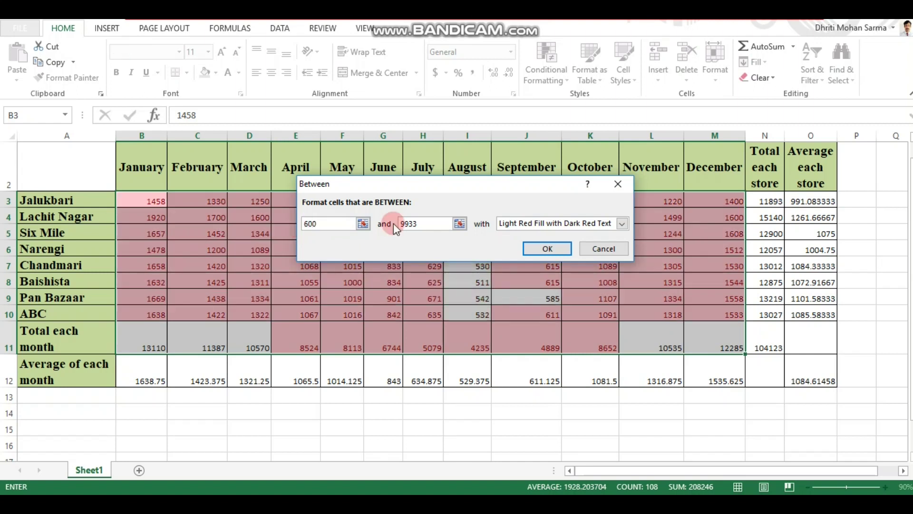
Step: Set the Between rule's upper limit to 1000 and choose a custom format with a yellow background fill
left_click_drag(421, 223, 395, 224)
type("1000")
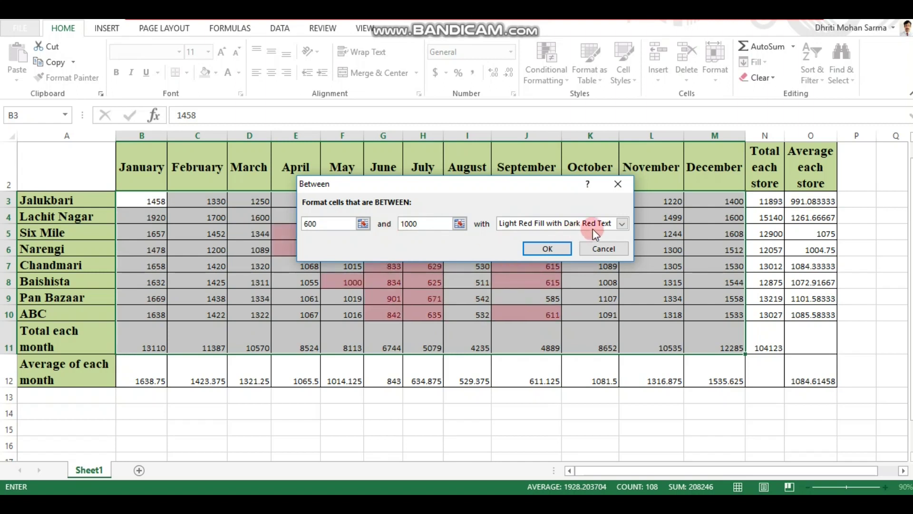
left_click(622, 224)
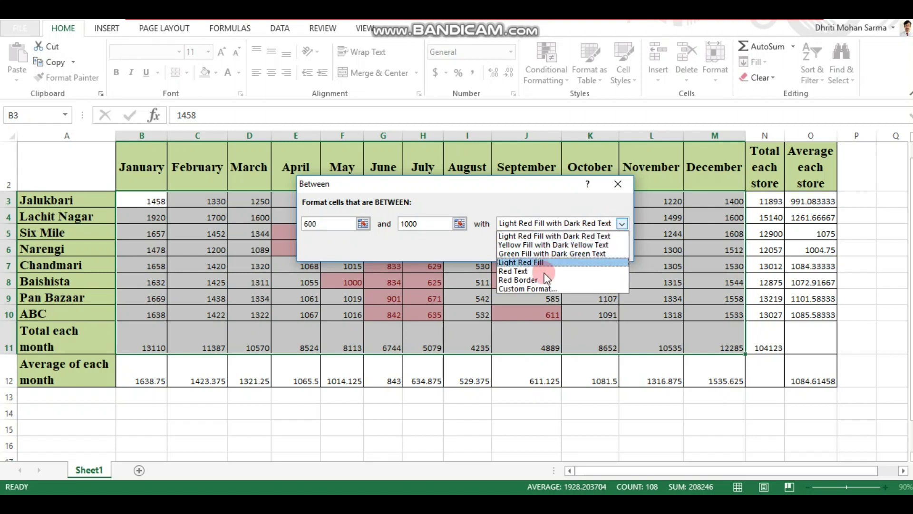
left_click(538, 289)
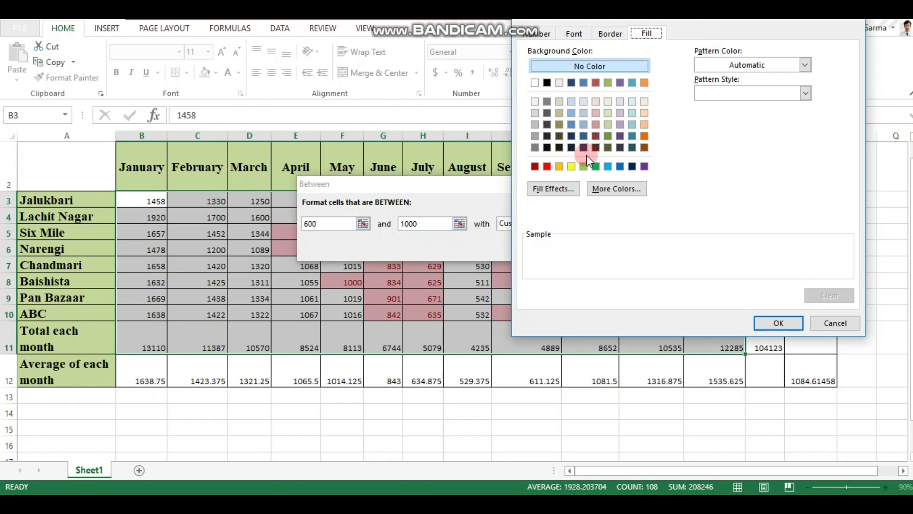
left_click(572, 166)
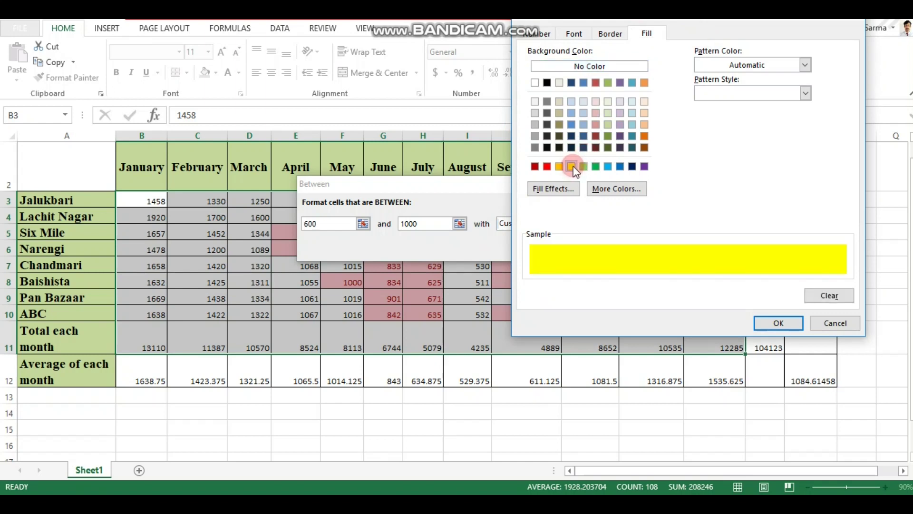
Step: Try a crosshatch pattern on the yellow fill, restore the solid style, and pick a light pattern colour
left_click(805, 93)
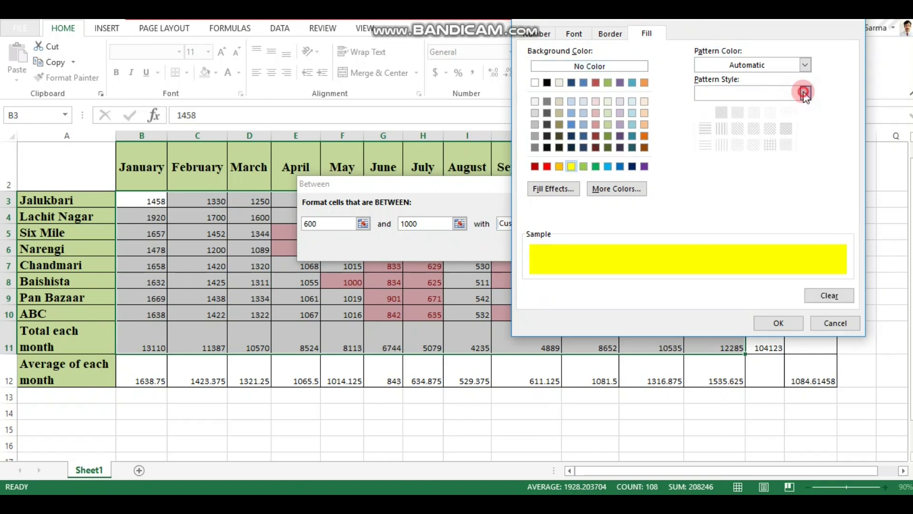
left_click(770, 128)
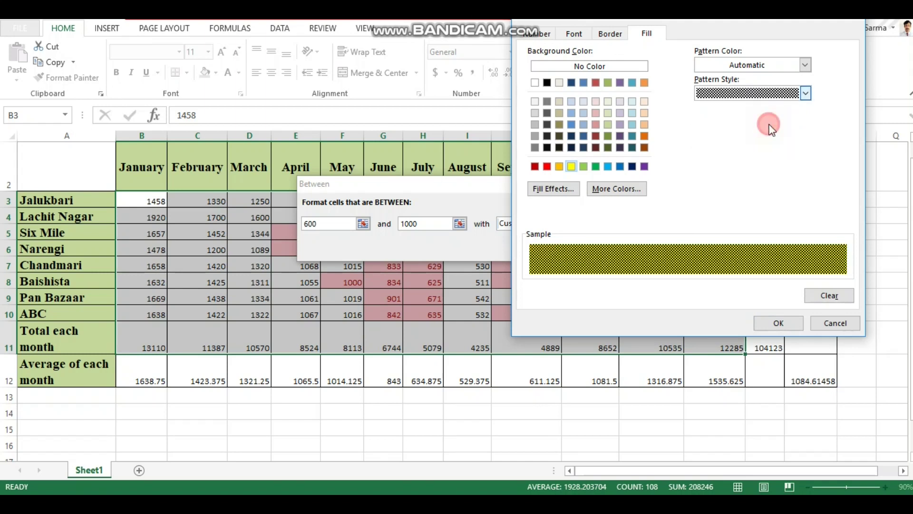
left_click(805, 93)
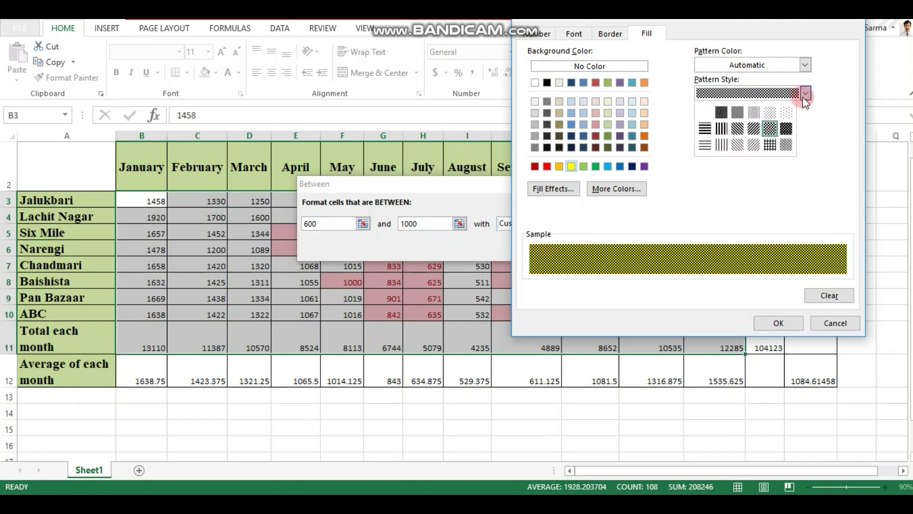
left_click(706, 112)
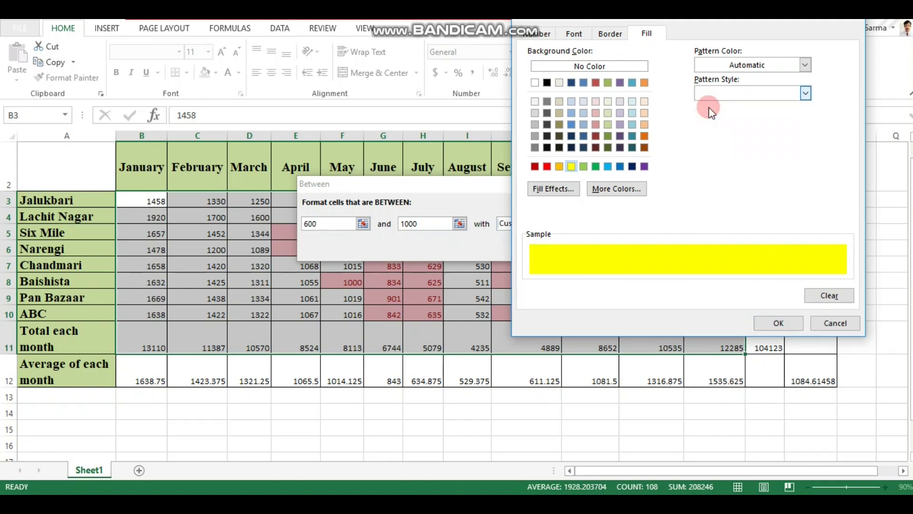
left_click(805, 66)
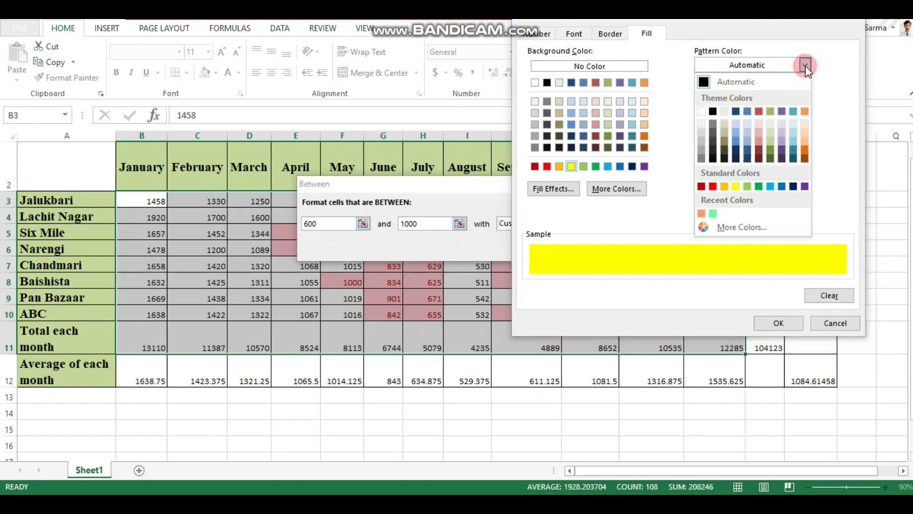
left_click(778, 83)
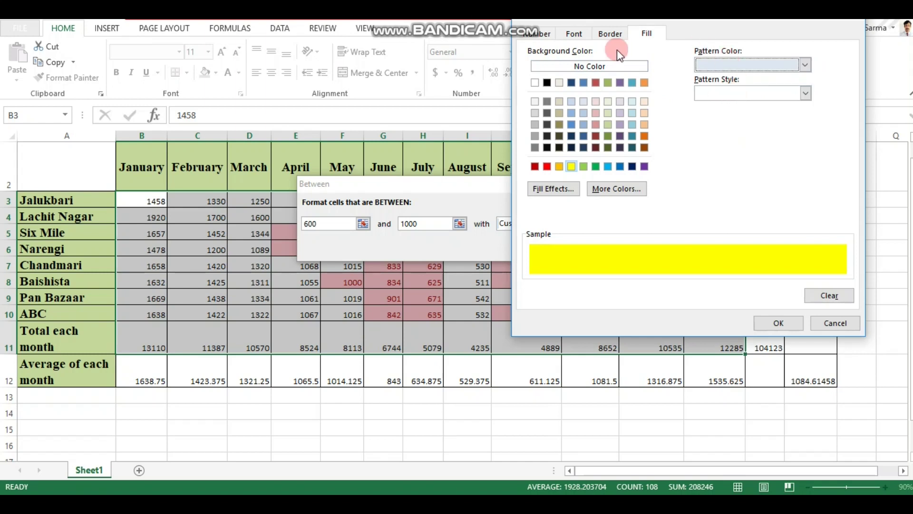
Step: Set the custom format's font to bold red and apply the Between rule to the monthly figures and totals
left_click(571, 34)
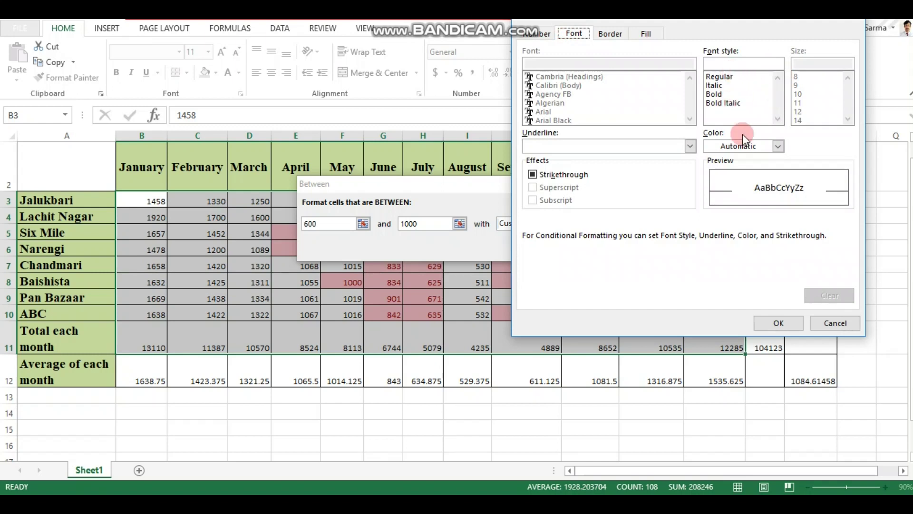
left_click(778, 146)
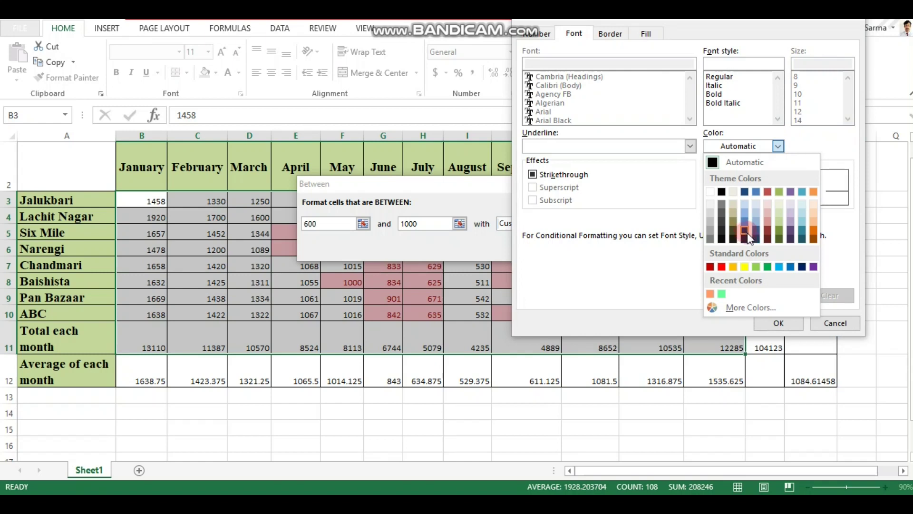
left_click(720, 267)
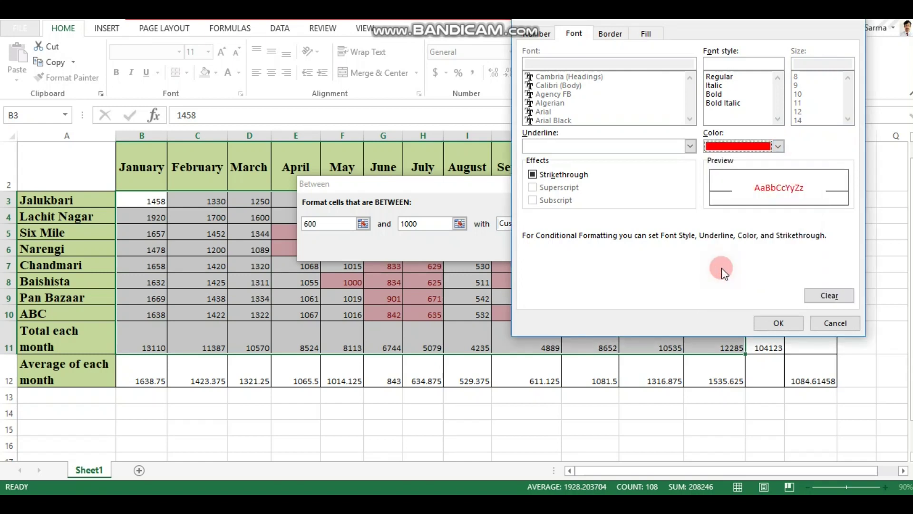
left_click(720, 98)
left_click(788, 325)
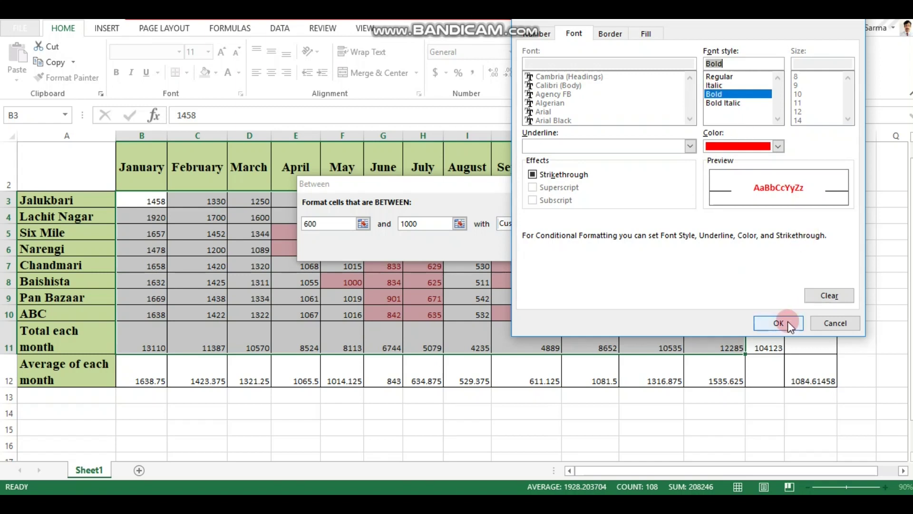
left_click(548, 249)
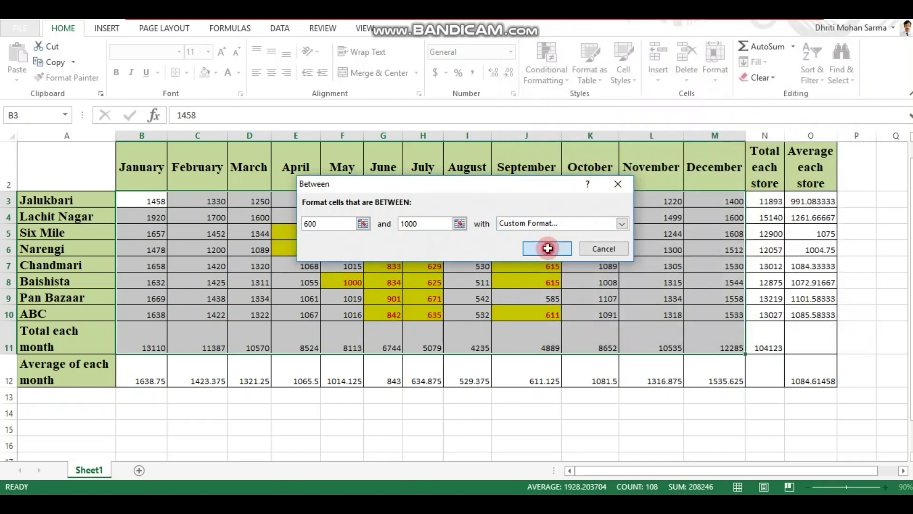
left_click(419, 411)
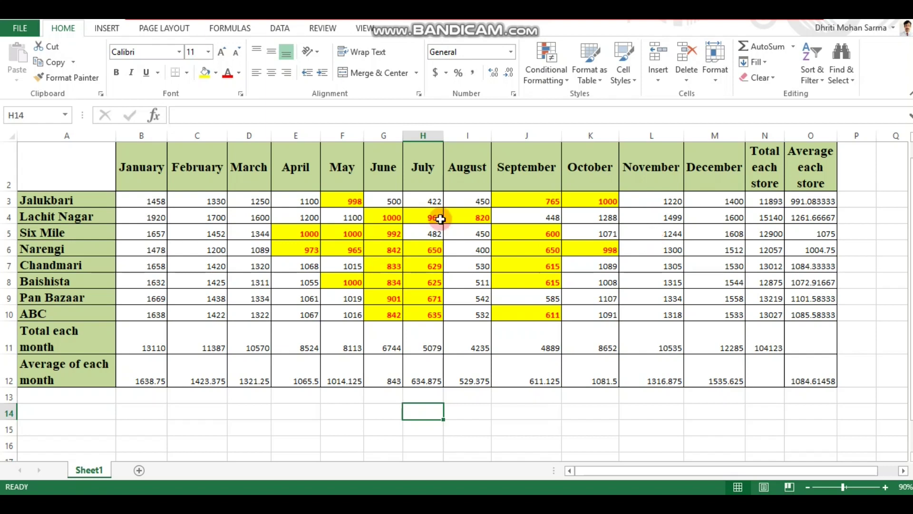
left_click(559, 78)
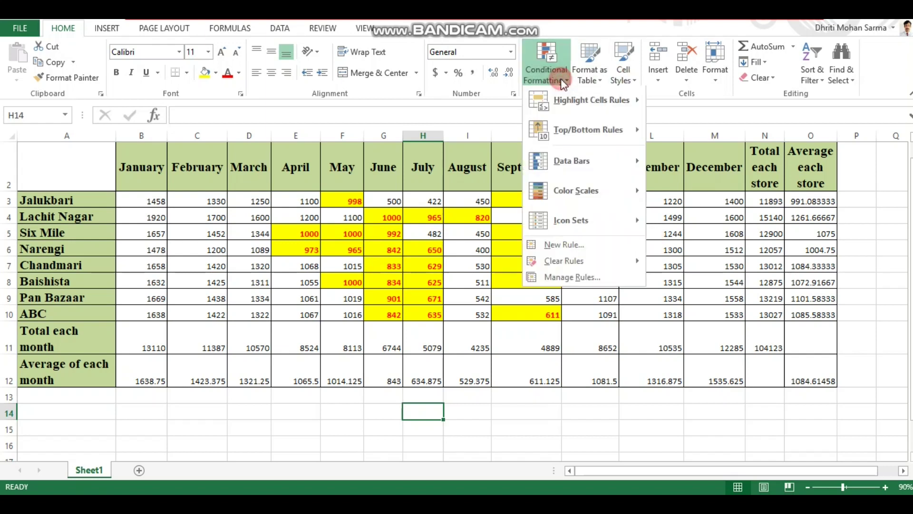
left_click(569, 106)
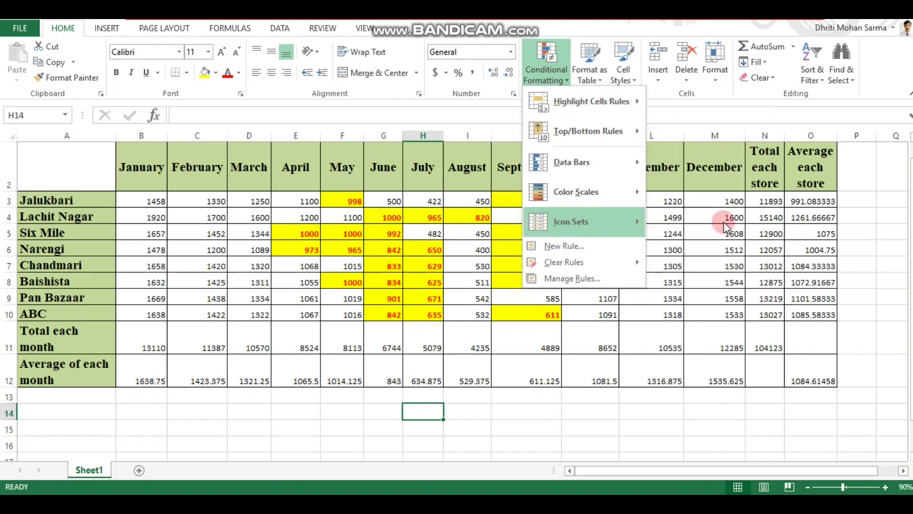
mouse_move(636, 116)
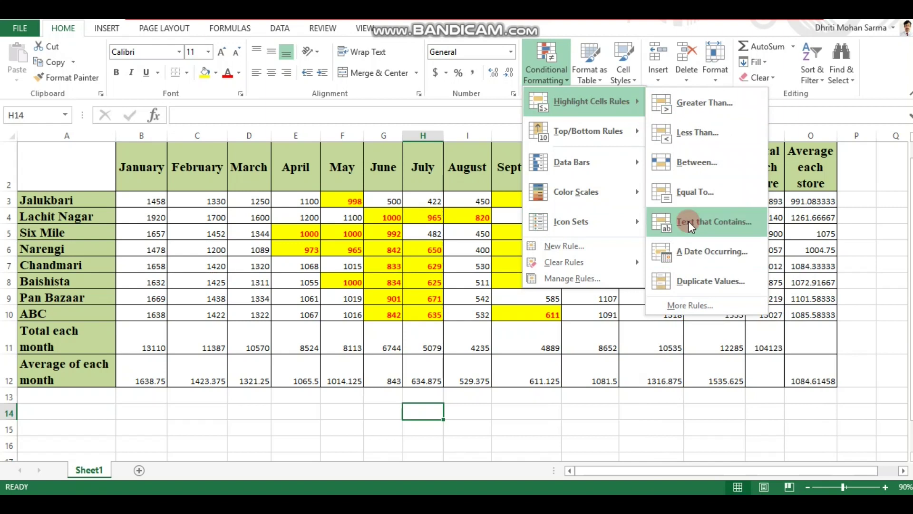
left_click(214, 343)
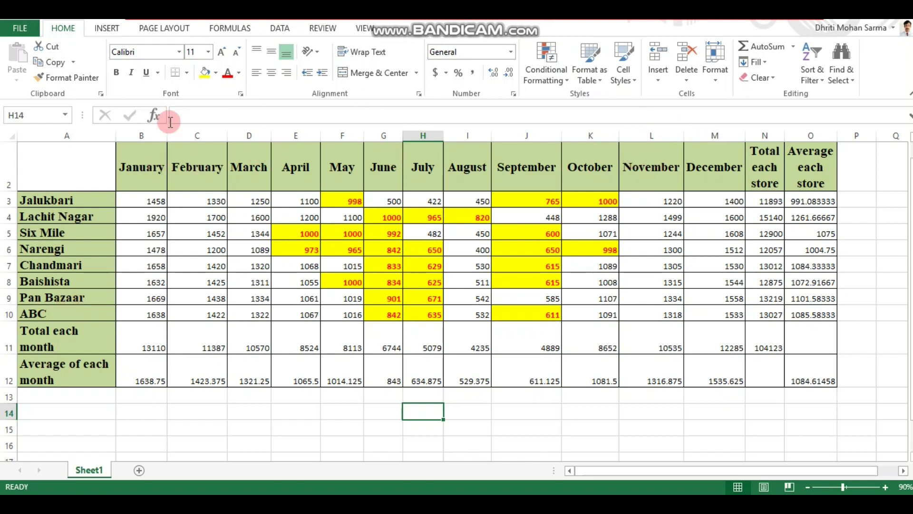
Step: Start a Text That Contains highlight rule on the month headers in B2:M2 with the text "ber"
left_click_drag(128, 164, 736, 181)
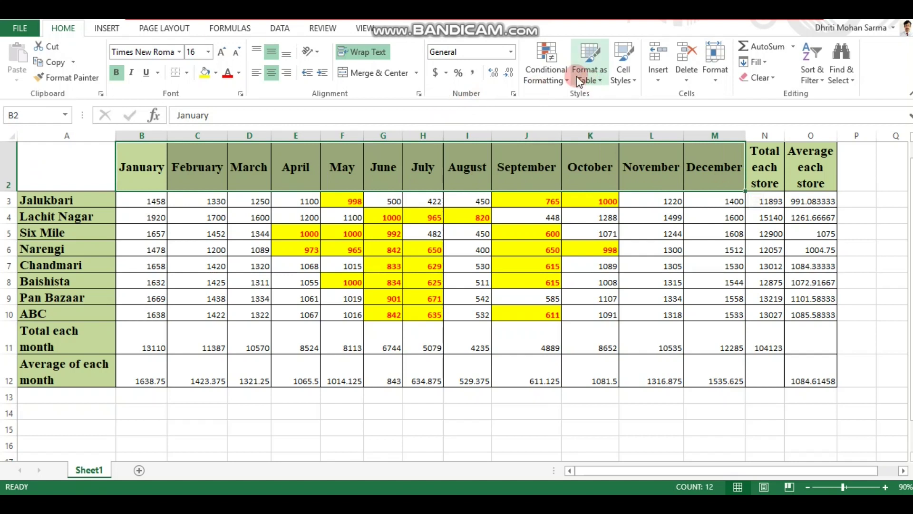
left_click(556, 75)
mouse_move(577, 117)
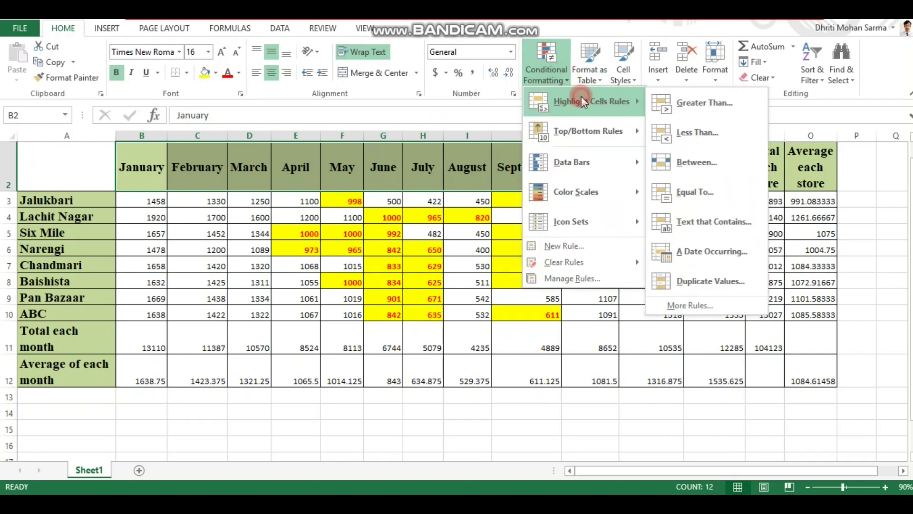
left_click(712, 220)
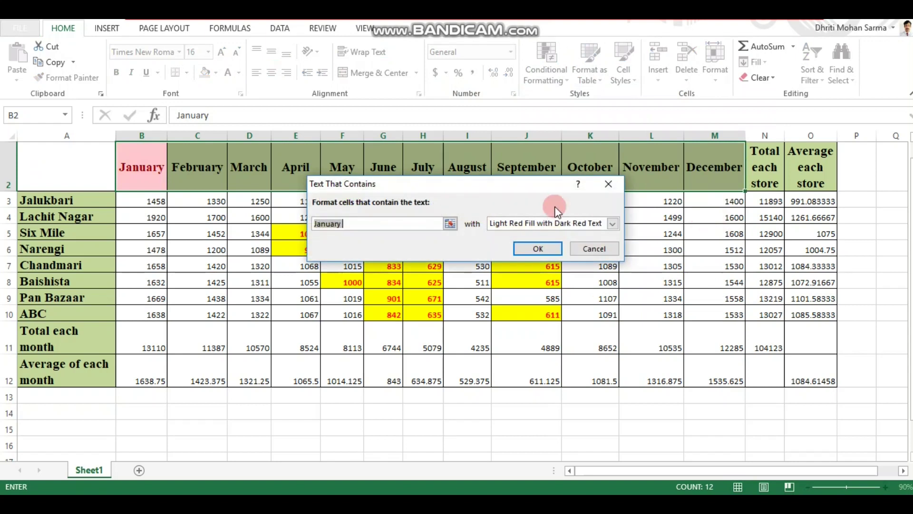
left_click_drag(440, 187, 390, 190)
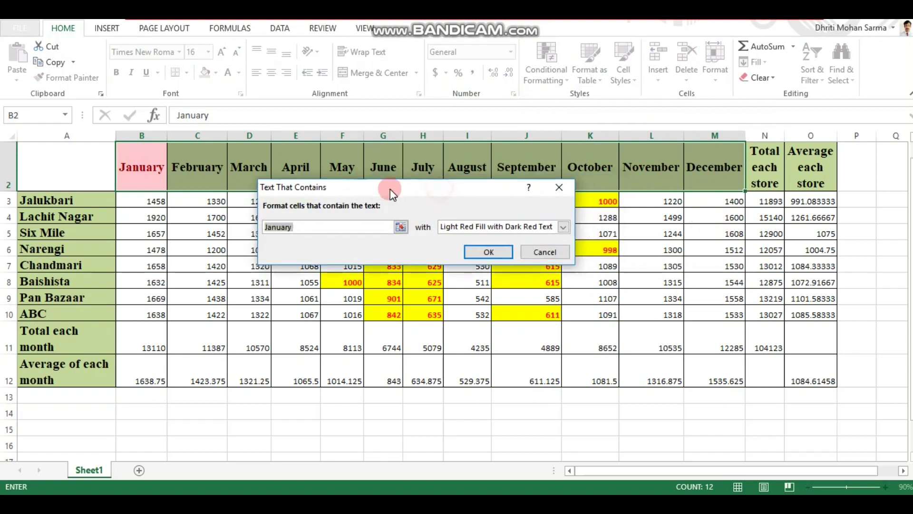
left_click_drag(302, 228, 264, 233)
type("ber")
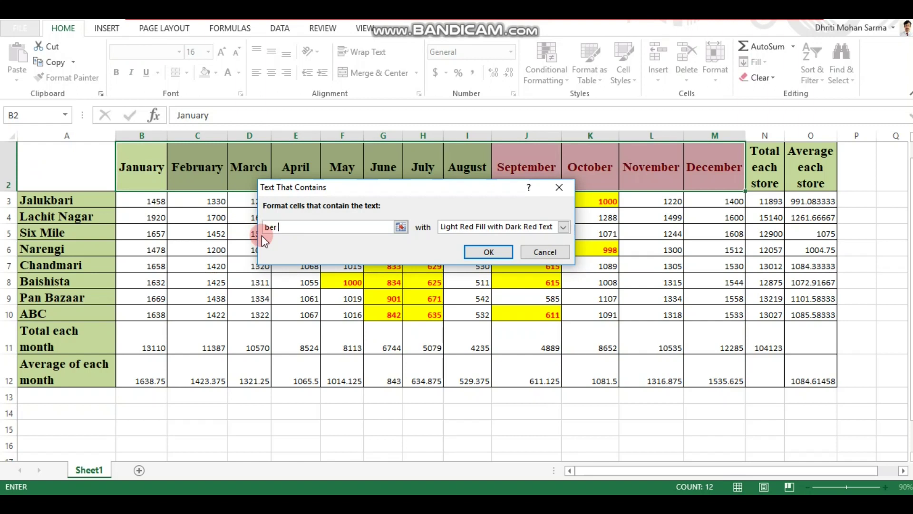
key("Left")
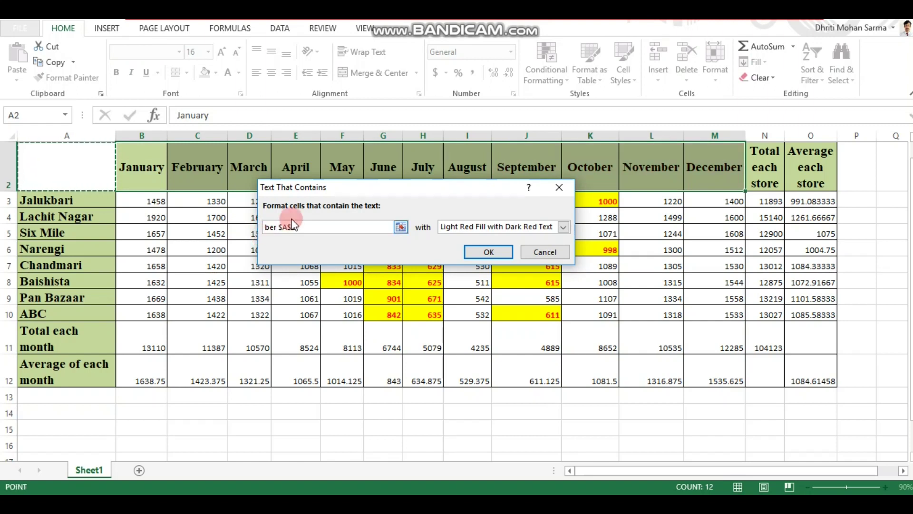
left_click_drag(278, 227, 303, 227)
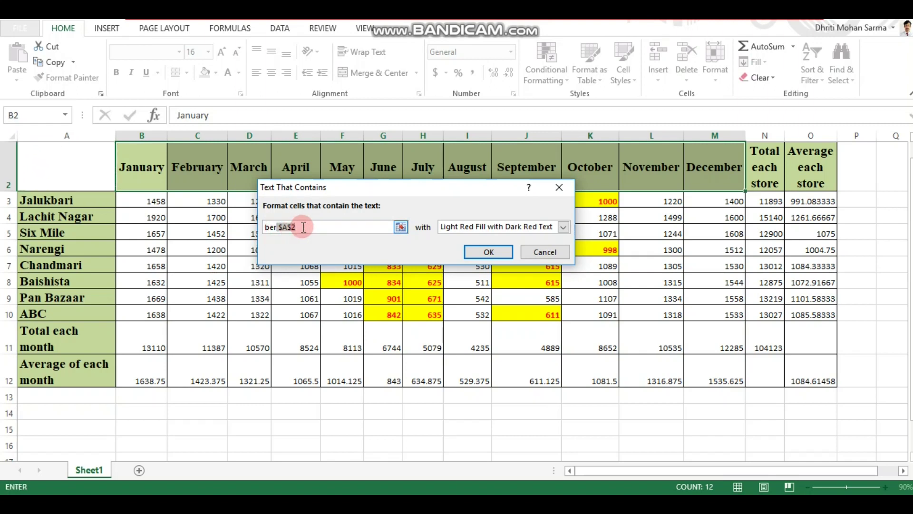
key("BackSpace")
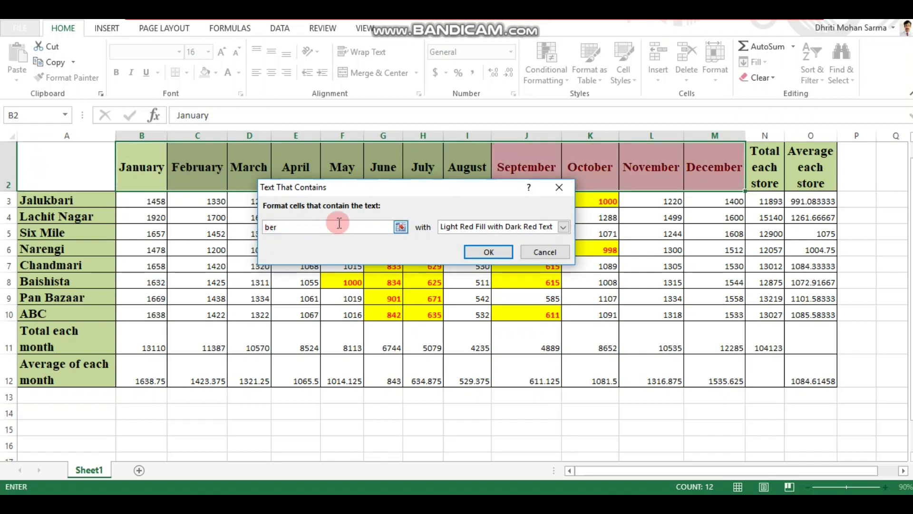
Step: Format the matching month headers with Yellow Fill with Dark Yellow Text and apply the Text That Contains rule
left_click(564, 226)
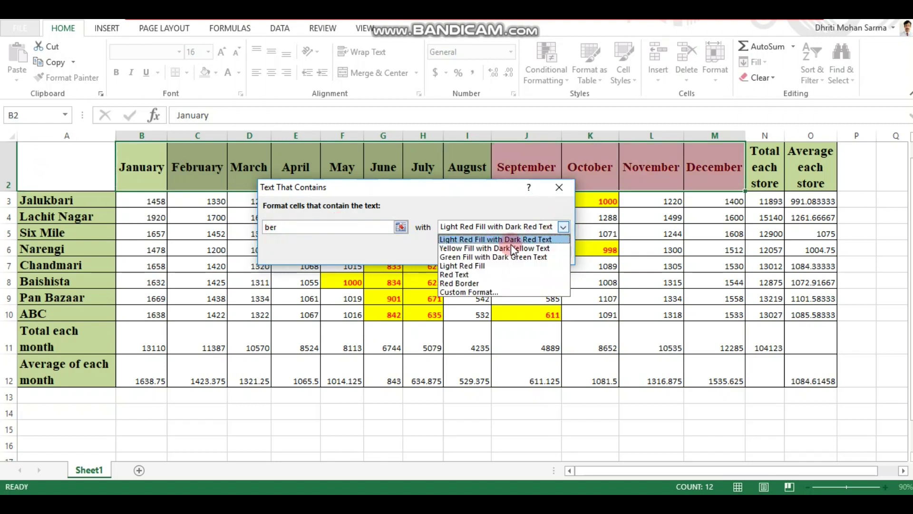
left_click(482, 249)
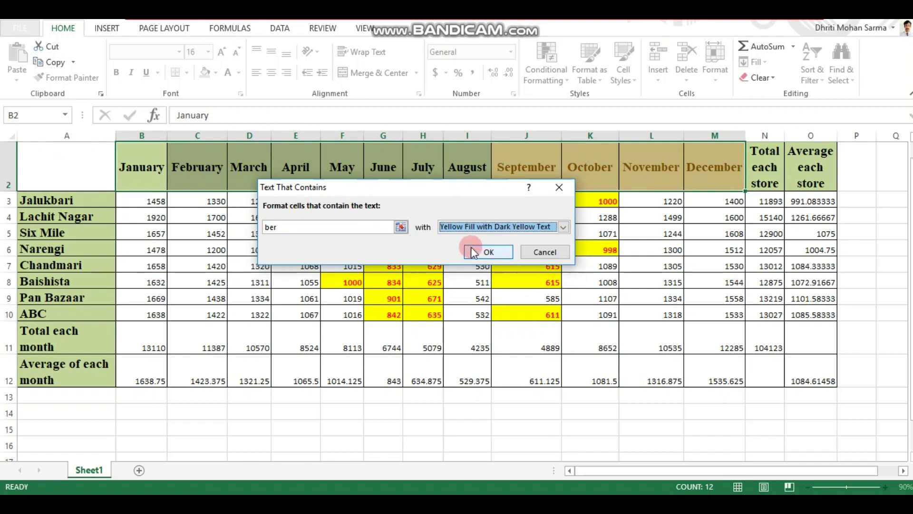
left_click(472, 252)
left_click(638, 274)
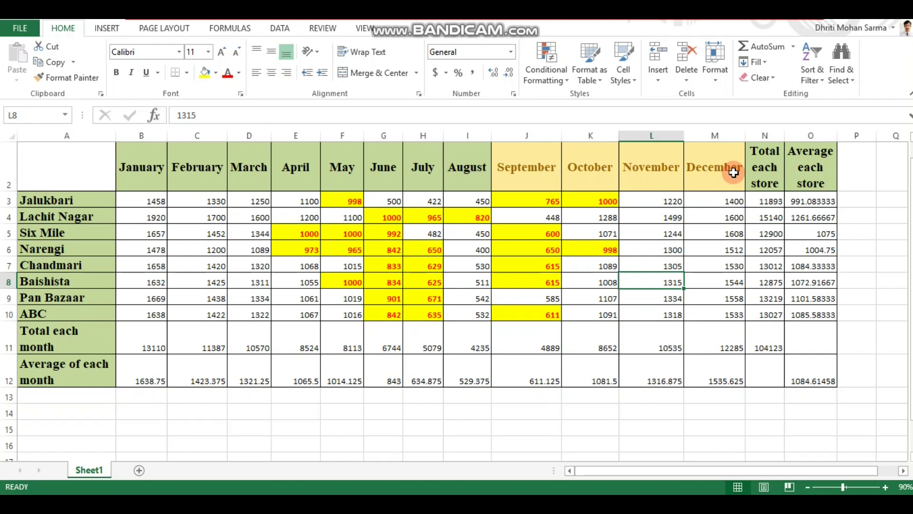
Step: Apply an A Date Occurring highlight rule to cell L8 for Yesterday with Light Red Fill with Dark Red Text
left_click(567, 84)
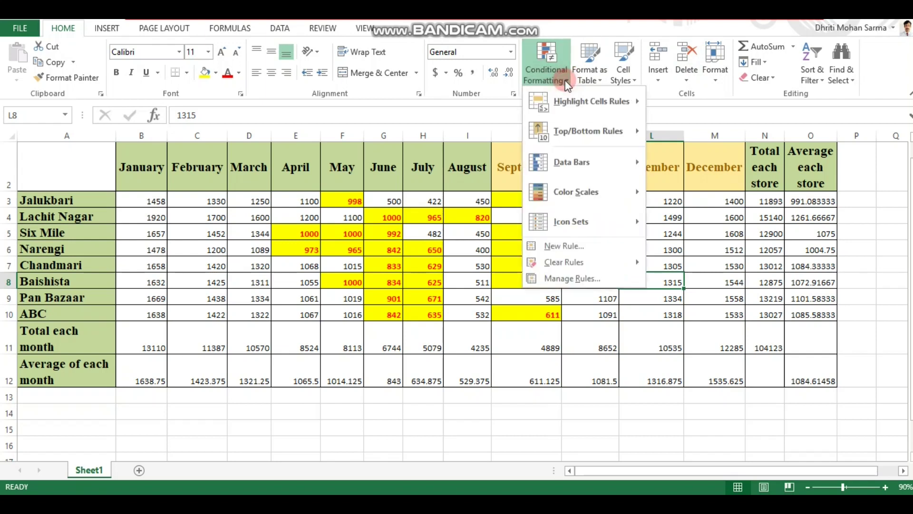
mouse_move(566, 113)
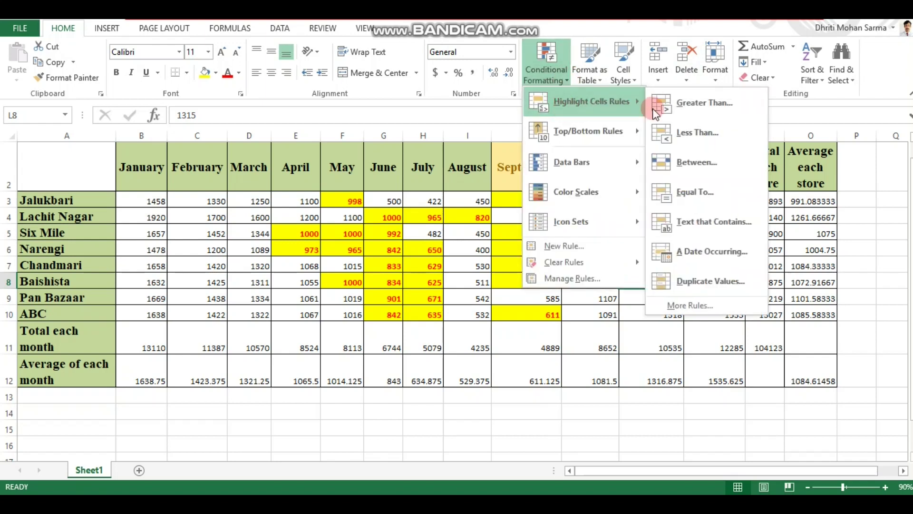
left_click(698, 250)
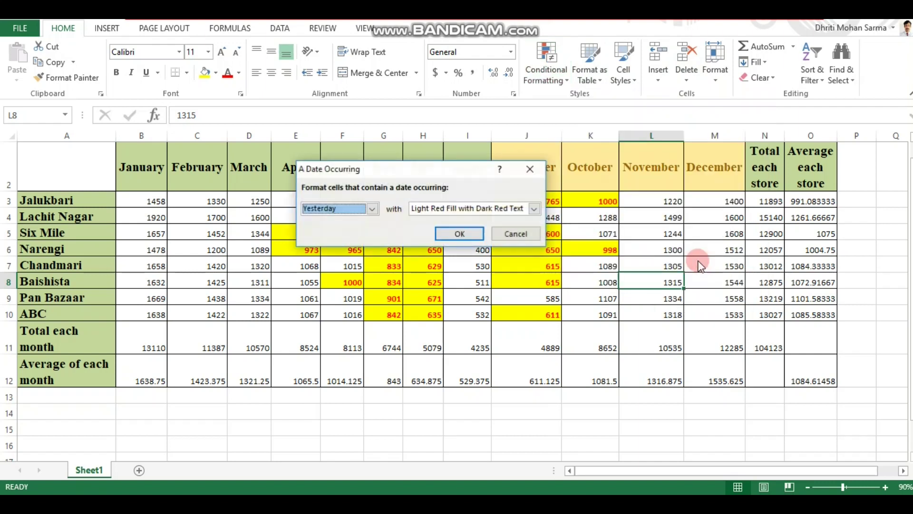
left_click(372, 207)
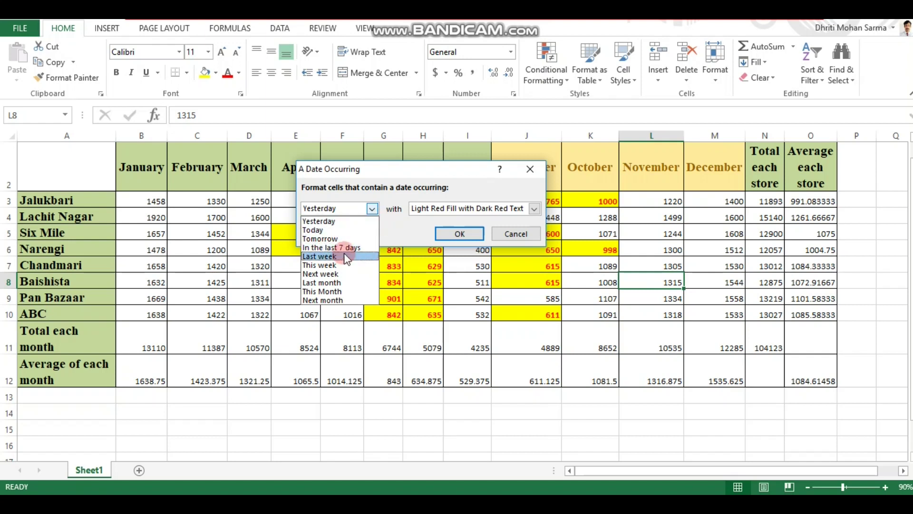
left_click(371, 210)
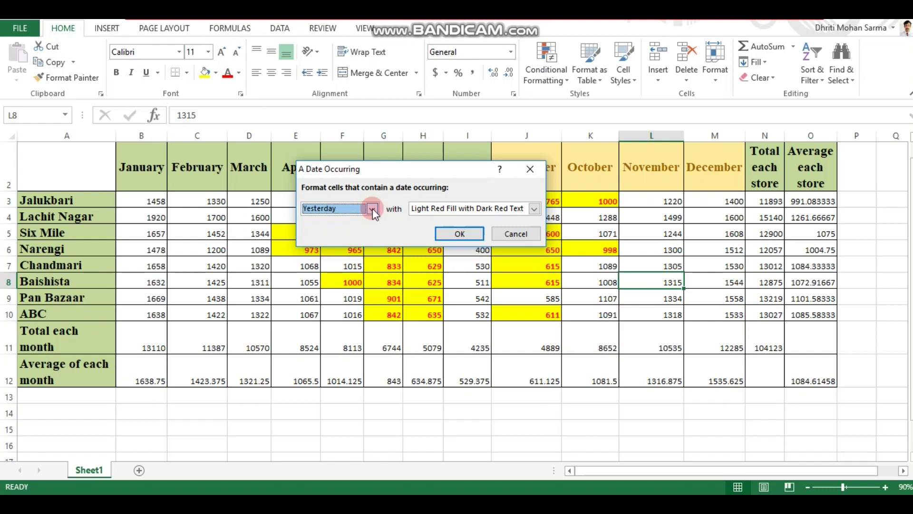
left_click(445, 229)
left_click(555, 79)
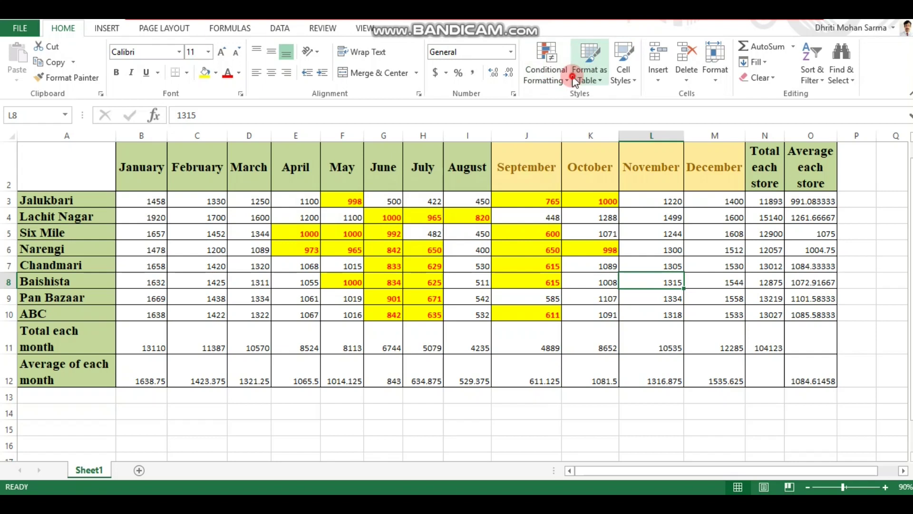
left_click(563, 79)
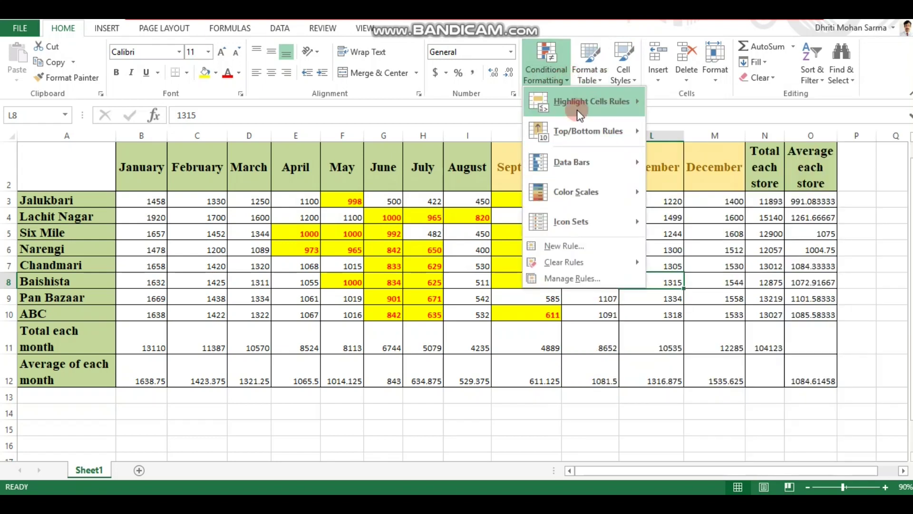
mouse_move(590, 101)
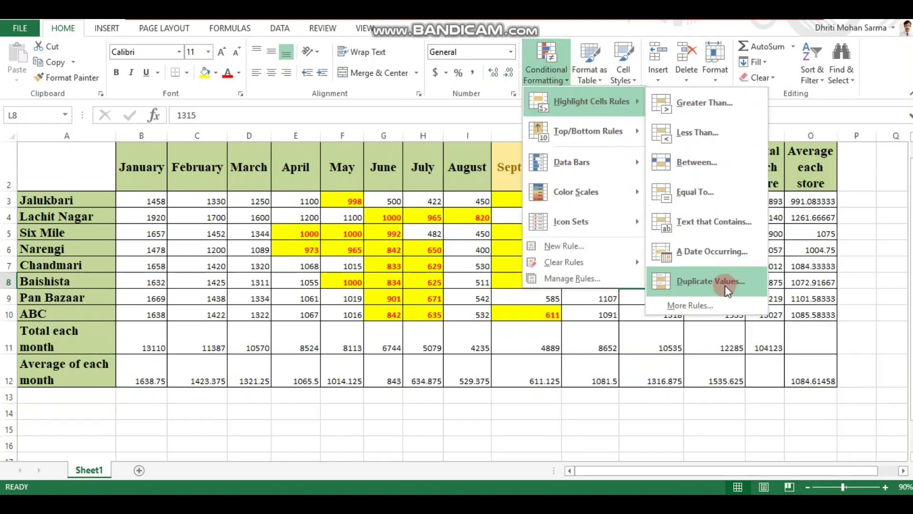
left_click(383, 377)
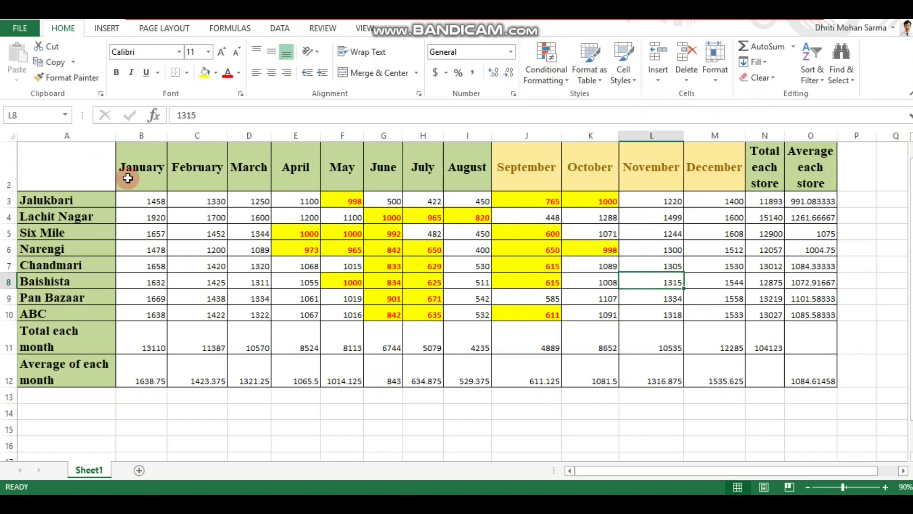
Step: Delete the Yesterday date rule on L8 and the Between rule on B3:M11 in the Conditional Formatting Rules Manager
left_click(567, 81)
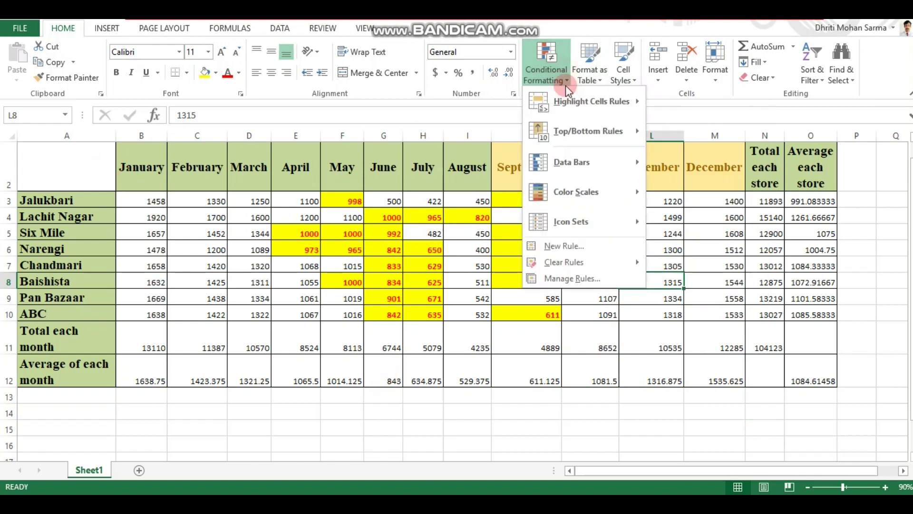
left_click(557, 280)
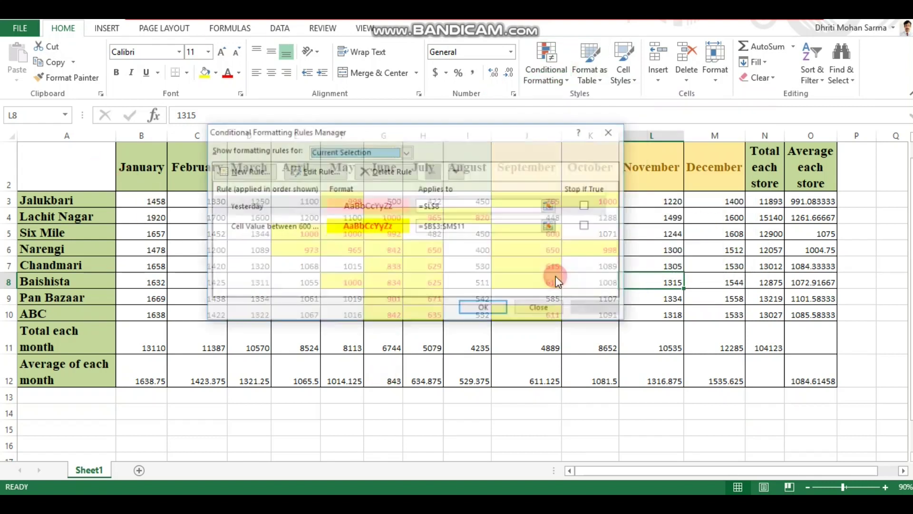
left_click(260, 210)
left_click(327, 207)
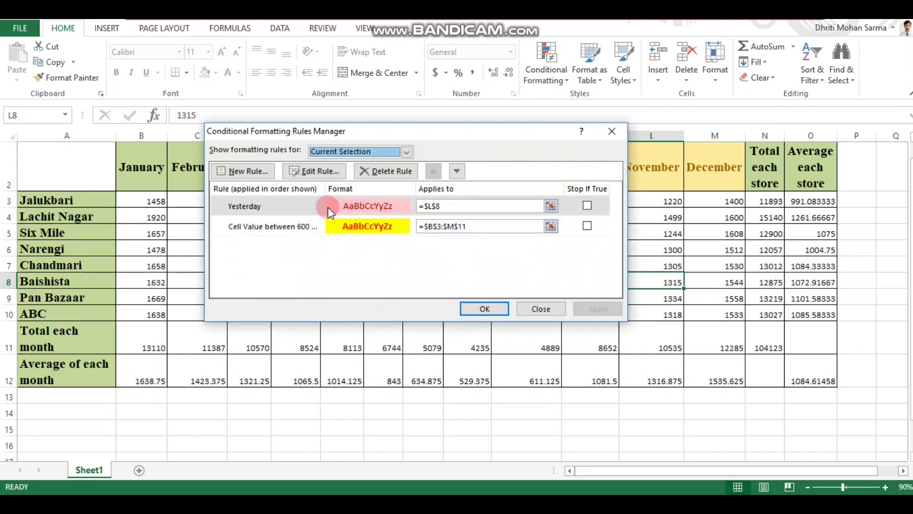
left_click(277, 226)
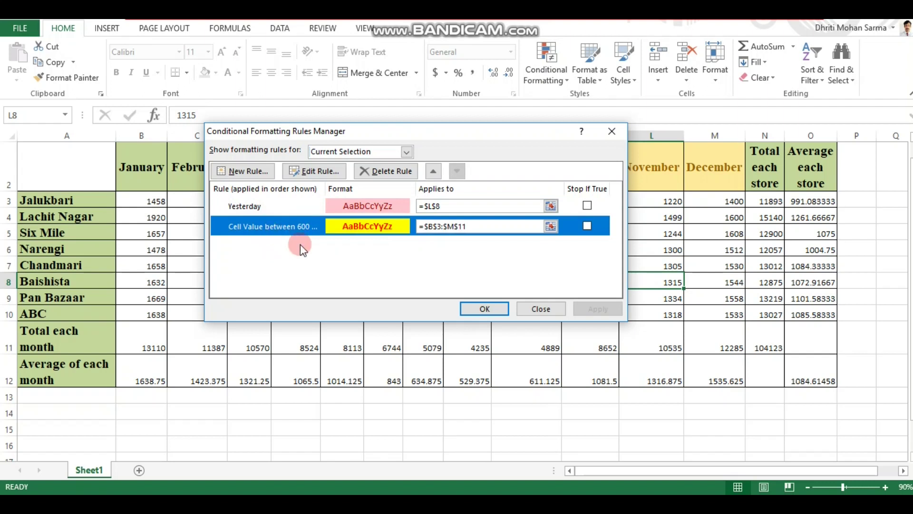
left_click(296, 207)
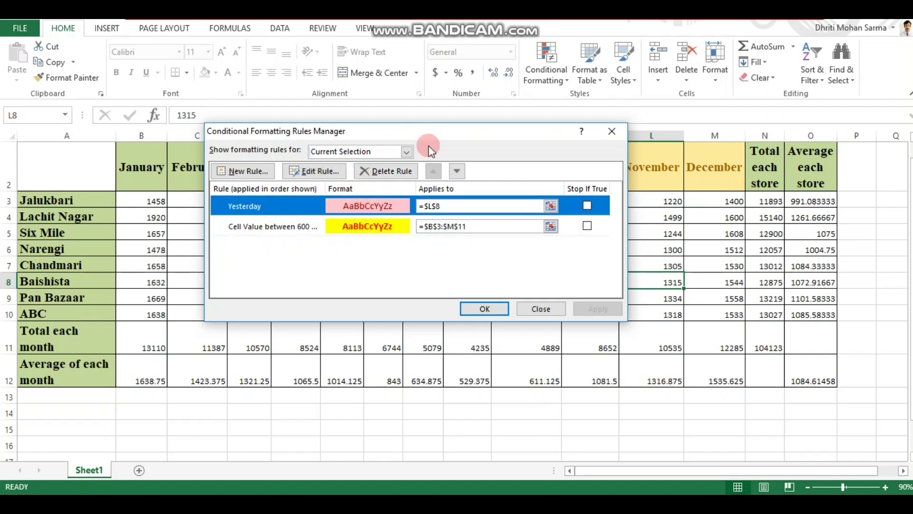
left_click(386, 170)
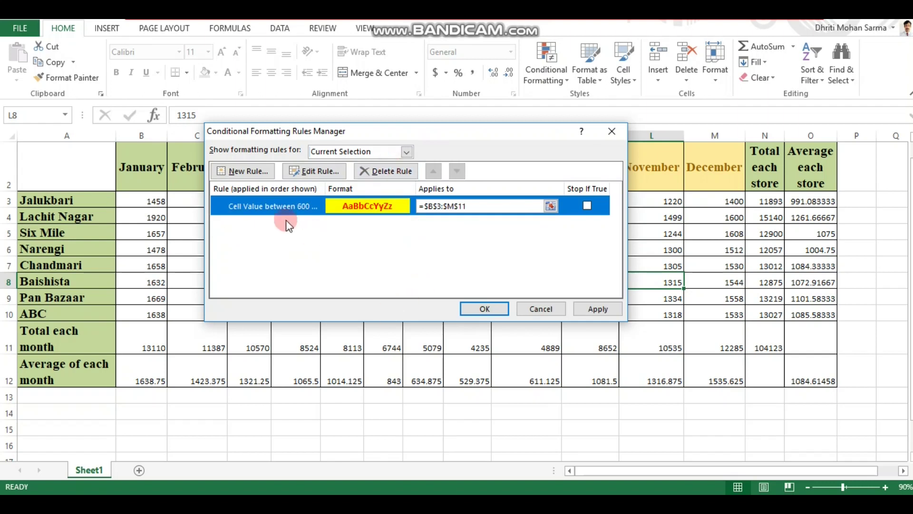
left_click(381, 172)
left_click(496, 309)
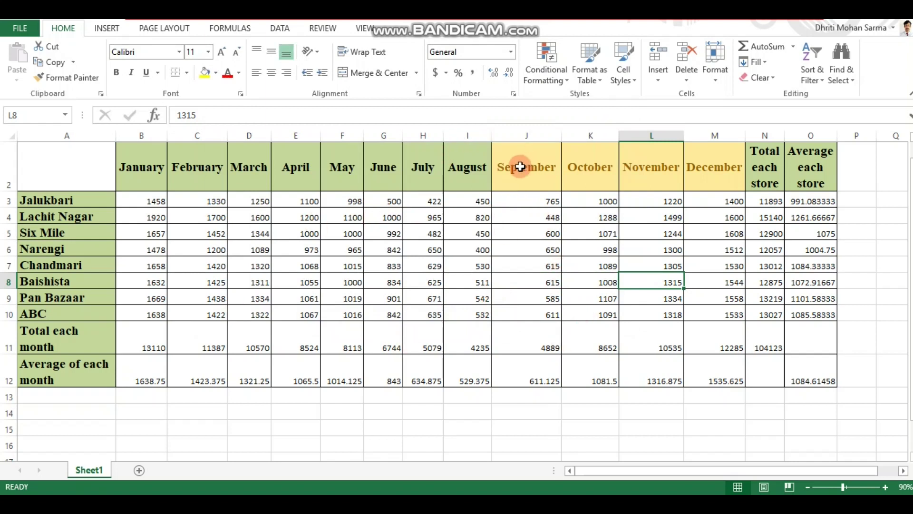
Step: Delete the conditional formatting rule for text containing "ber" from the month headers via the September to December cells
left_click_drag(525, 162, 714, 170)
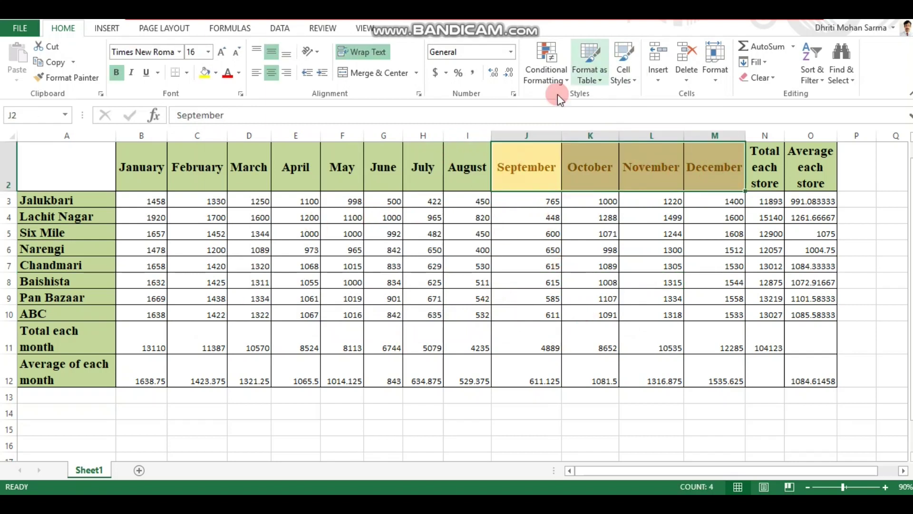
left_click(564, 82)
left_click(565, 272)
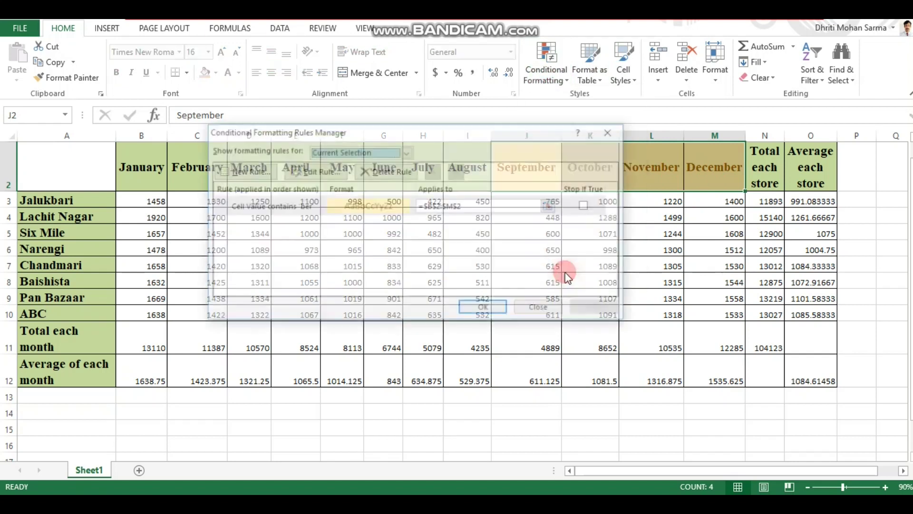
left_click(378, 201)
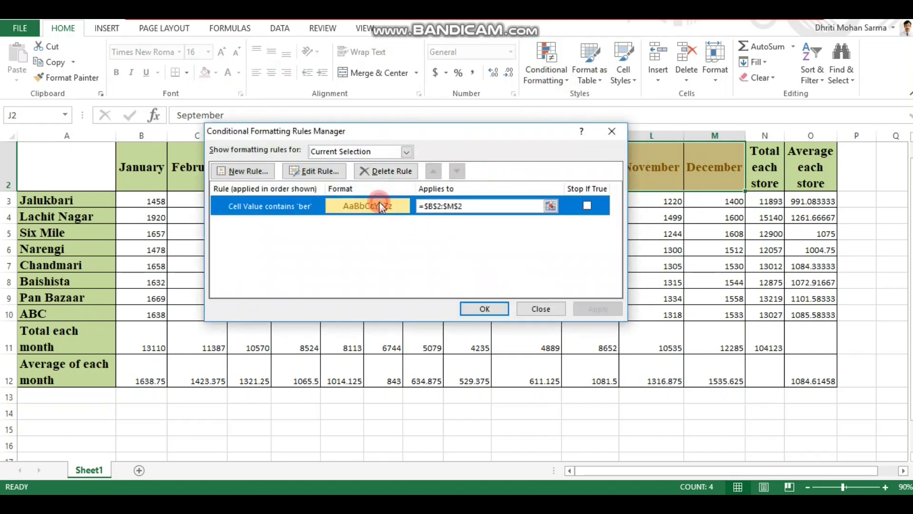
left_click(373, 169)
left_click(482, 306)
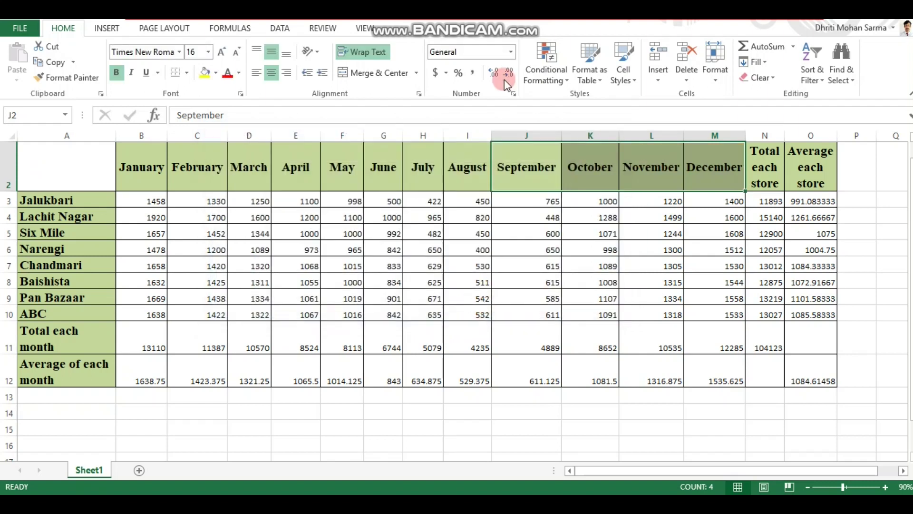
Step: Start a Duplicate Values highlight rule on the monthly store figures in B3:M10
left_click_drag(141, 201, 713, 314)
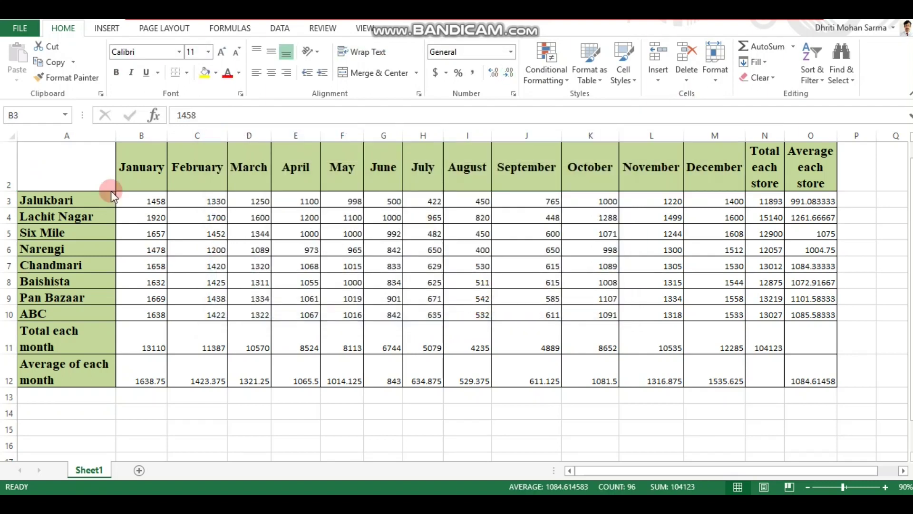
left_click_drag(123, 199, 728, 314)
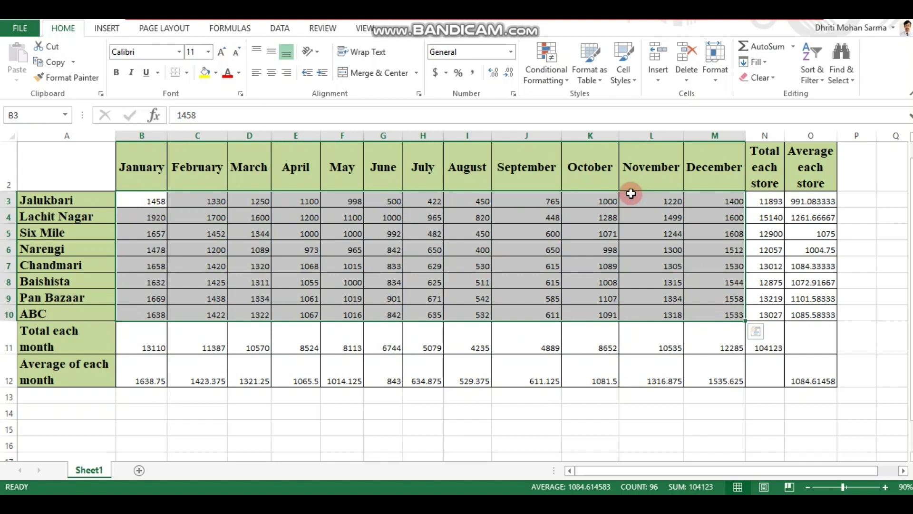
left_click(569, 82)
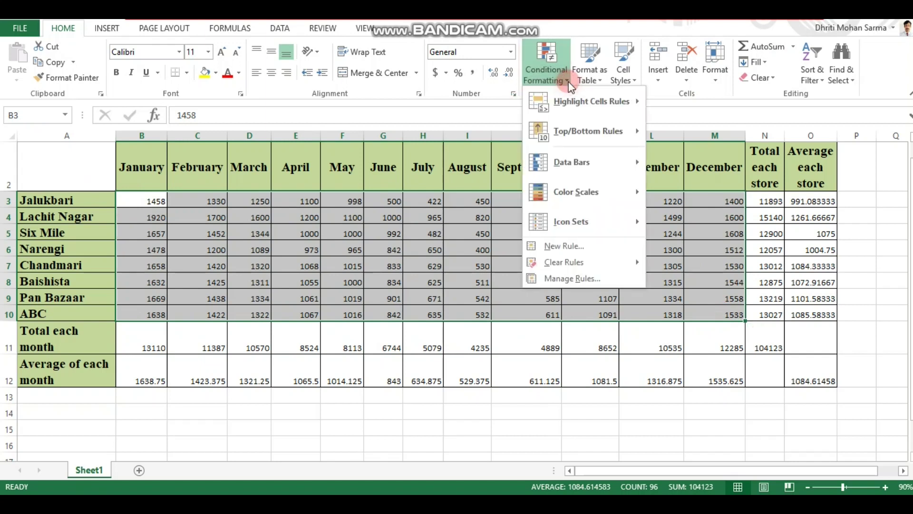
mouse_move(609, 103)
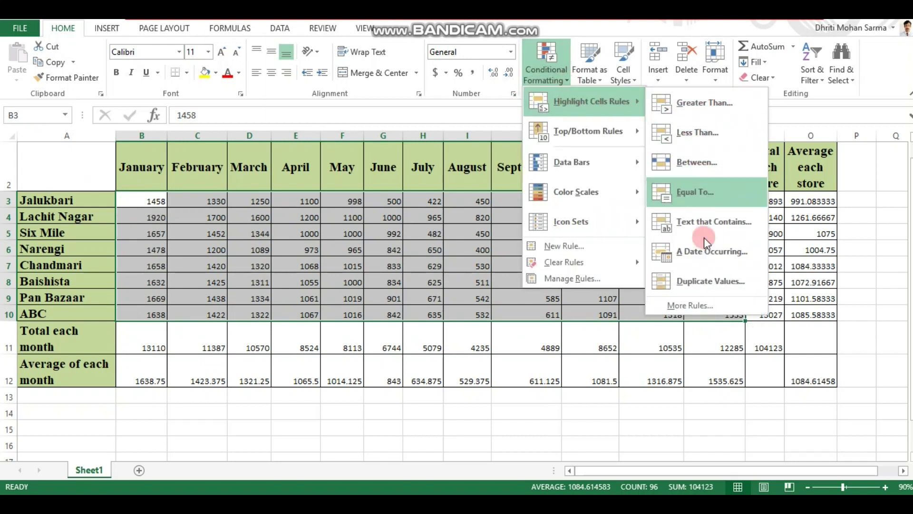
left_click(709, 279)
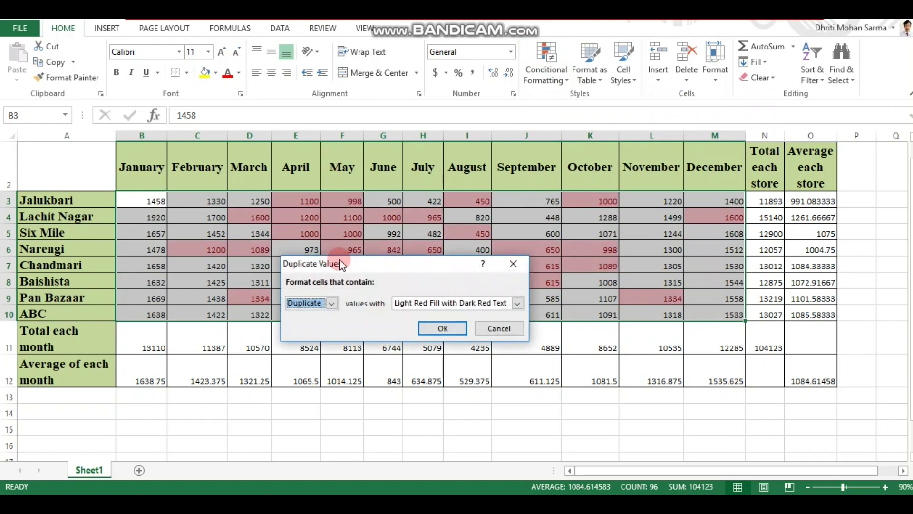
Step: Check the Duplicate and Unique choices of the rule and keep it set to Duplicate
left_click(331, 304)
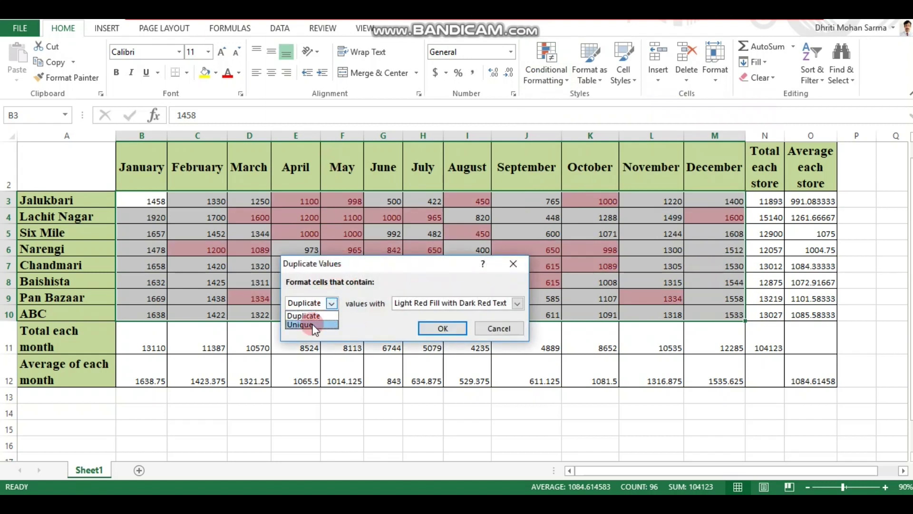
left_click(332, 303)
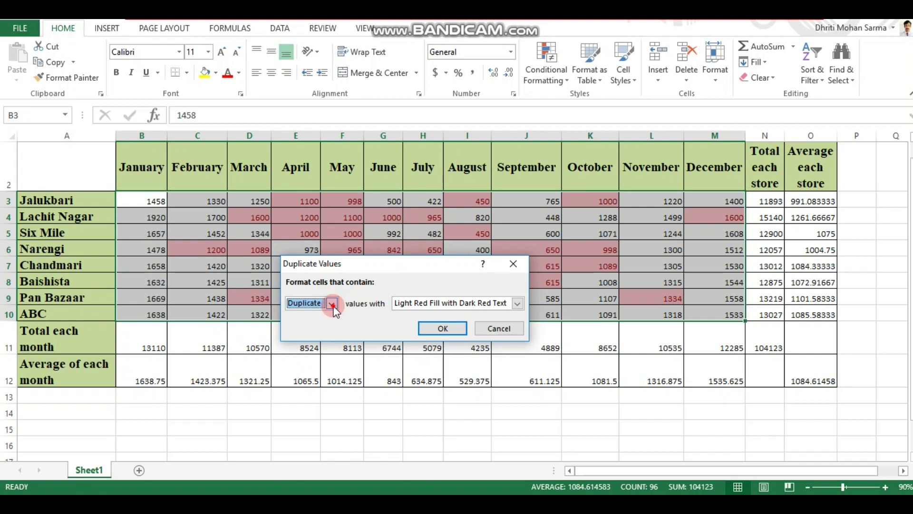
left_click(333, 306)
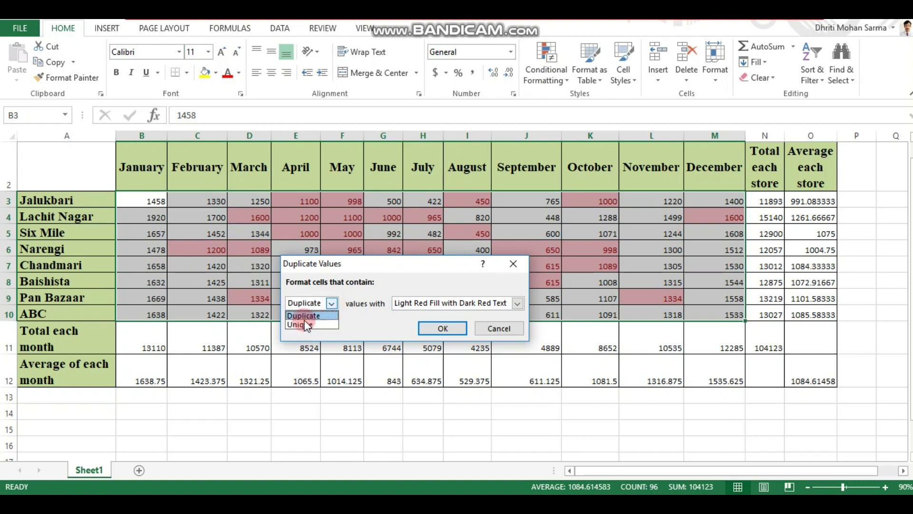
left_click(304, 318)
left_click(334, 303)
left_click(318, 314)
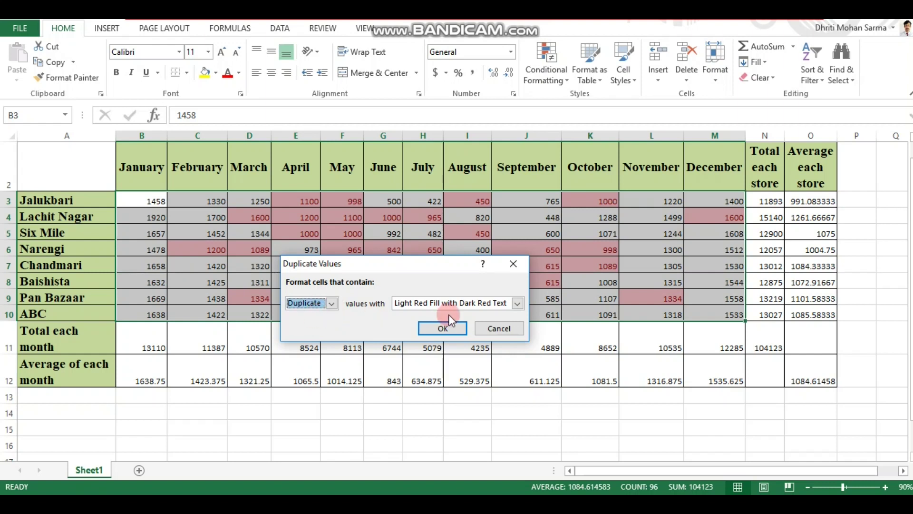
Step: Format the duplicate values with Light Red Fill with Dark Red Text and apply the rule
left_click(518, 303)
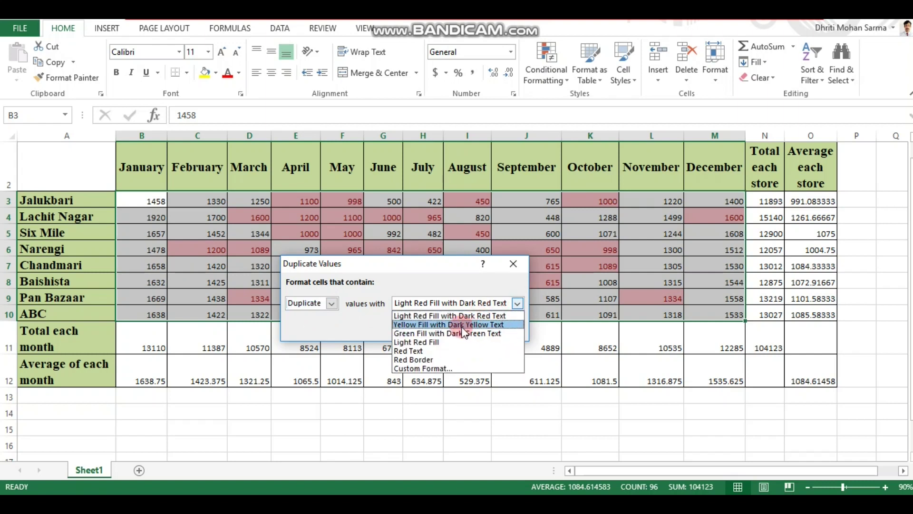
left_click(456, 314)
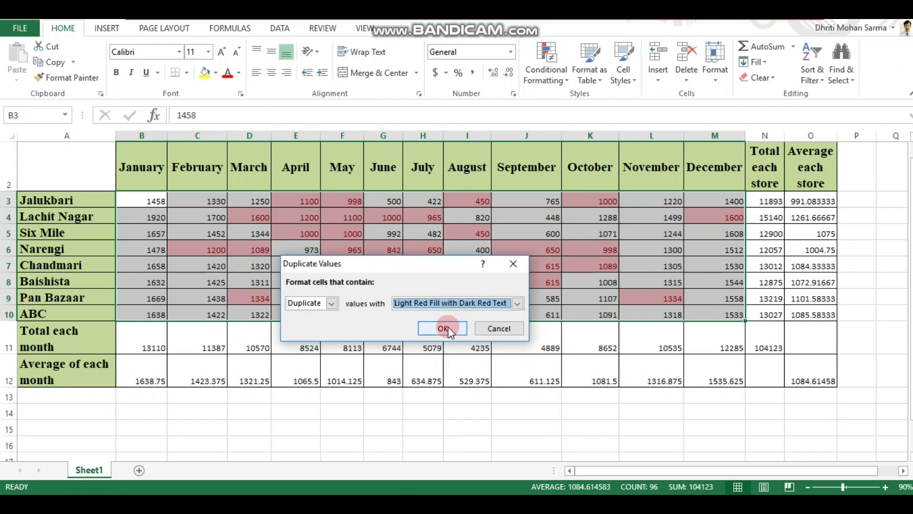
left_click(448, 326)
left_click(437, 419)
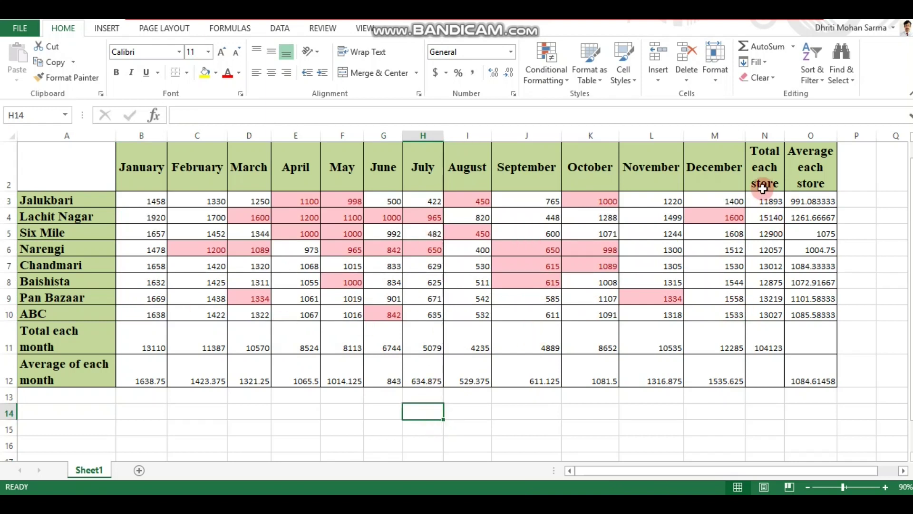
Step: Compare matching highlighted duplicates by selecting Lachit Nagar's March and December figures, then its April figure and Narengi's February figure
left_click(246, 215)
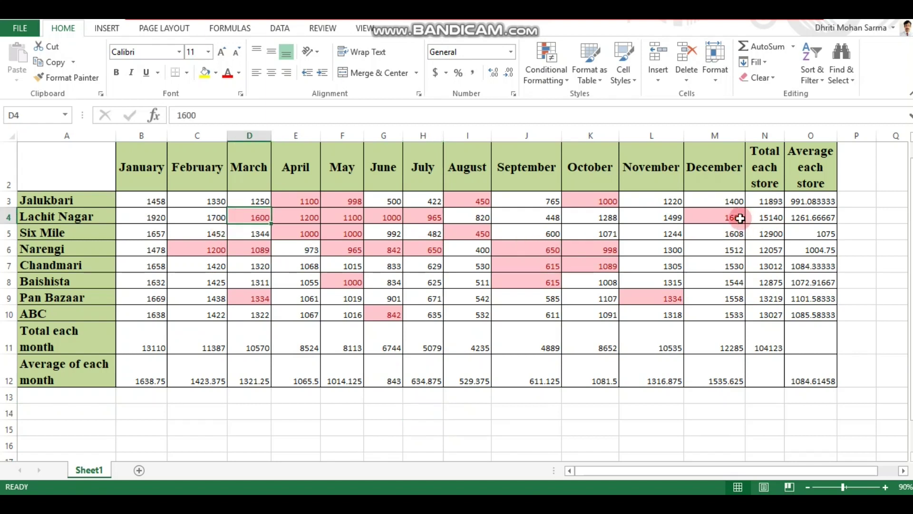
left_click(720, 217)
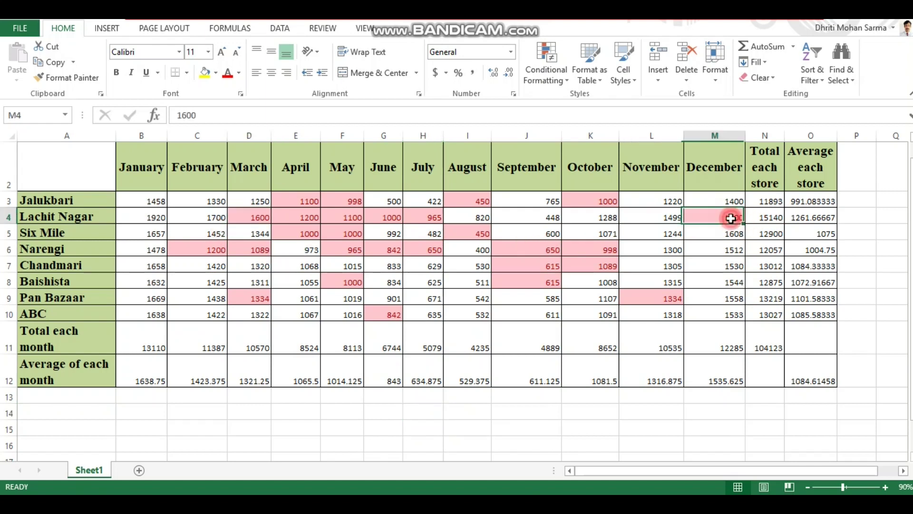
left_click(306, 217)
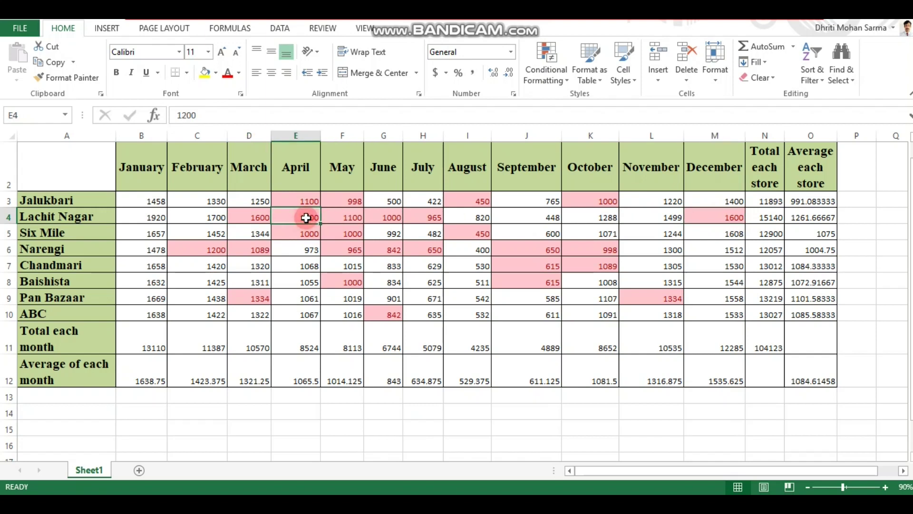
left_click(196, 250)
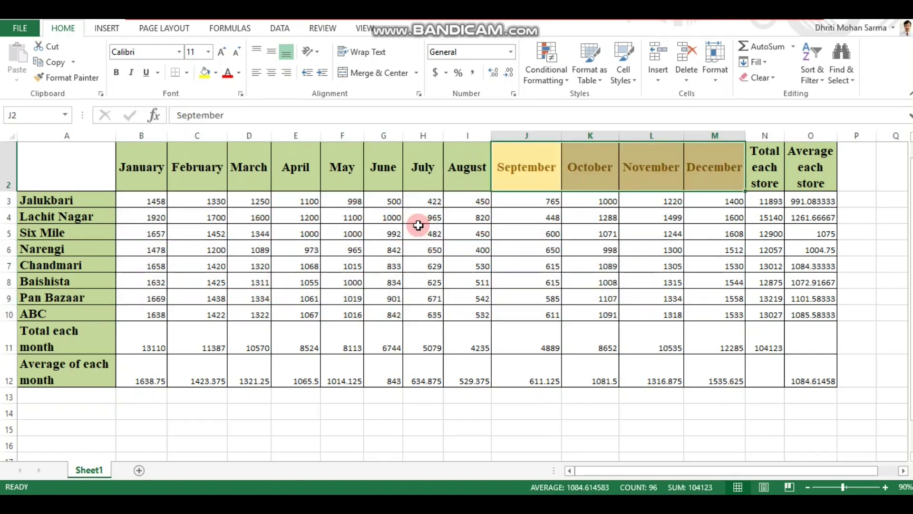
Step: Undo the Duplicate Values formatting on the store figures and the text highlighting on the September to December headers
key("ctrl+z")
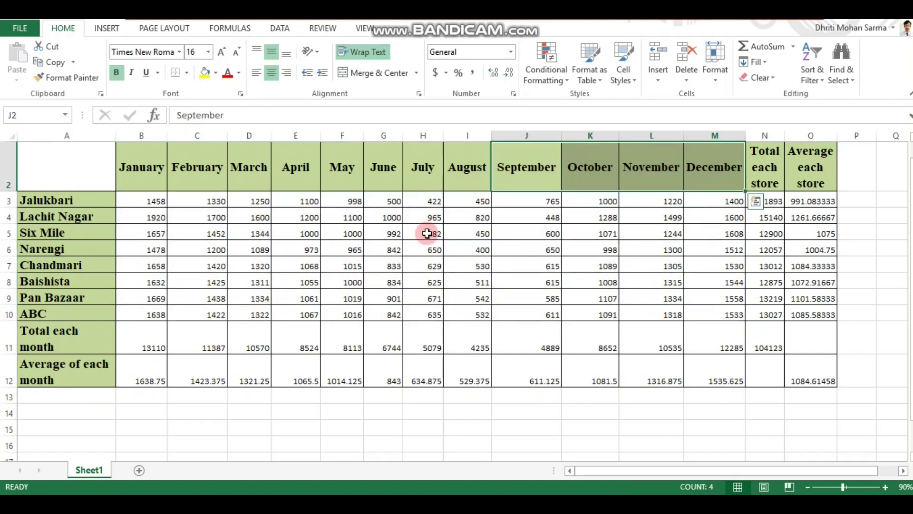
left_click(377, 357)
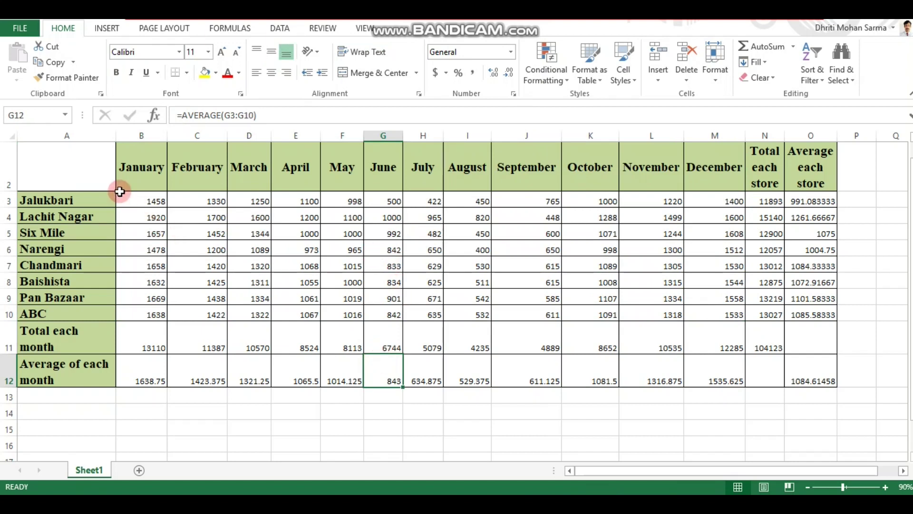
Step: Select Jalukbari's January to December figures in B3:M3 and review the available Top/Bottom conditional formatting rules without applying one
left_click_drag(122, 199, 713, 201)
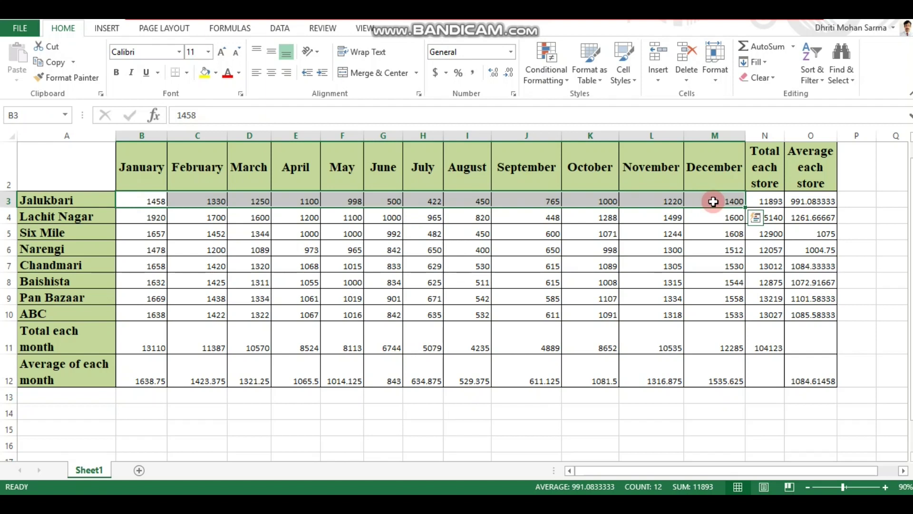
left_click(567, 81)
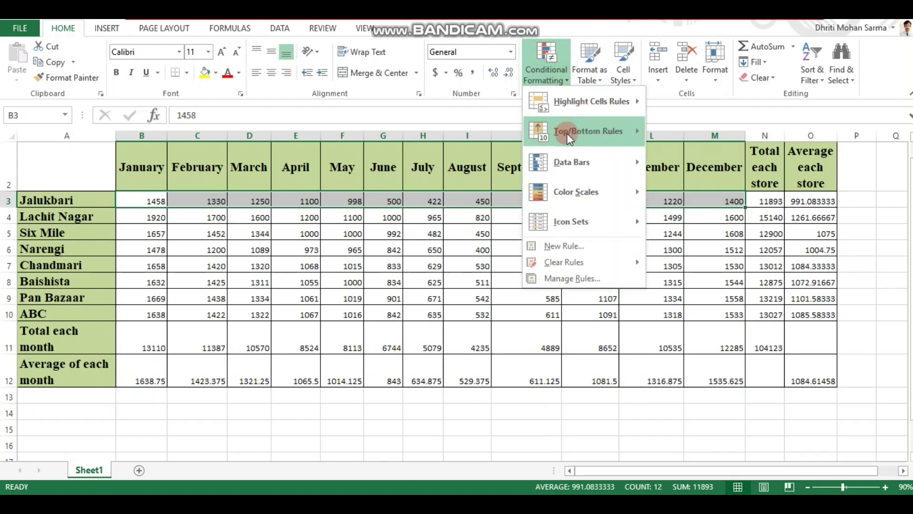
mouse_move(569, 136)
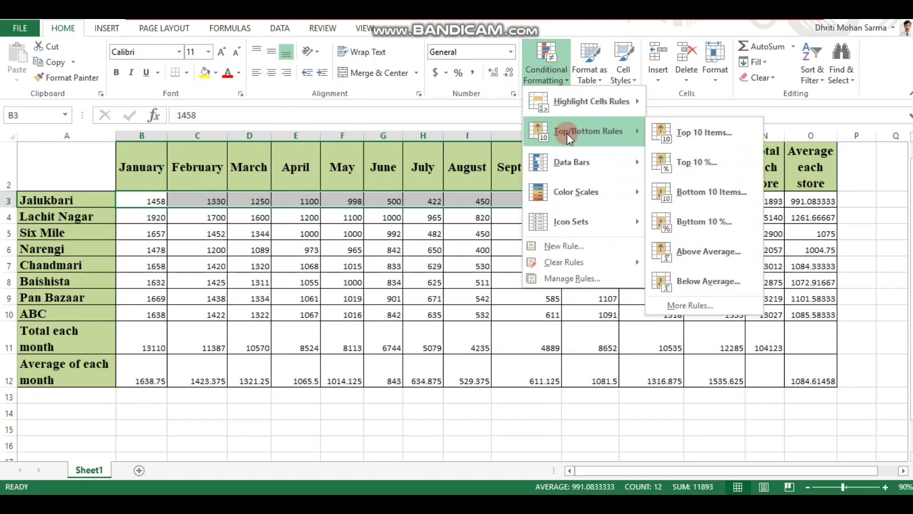
left_click(316, 430)
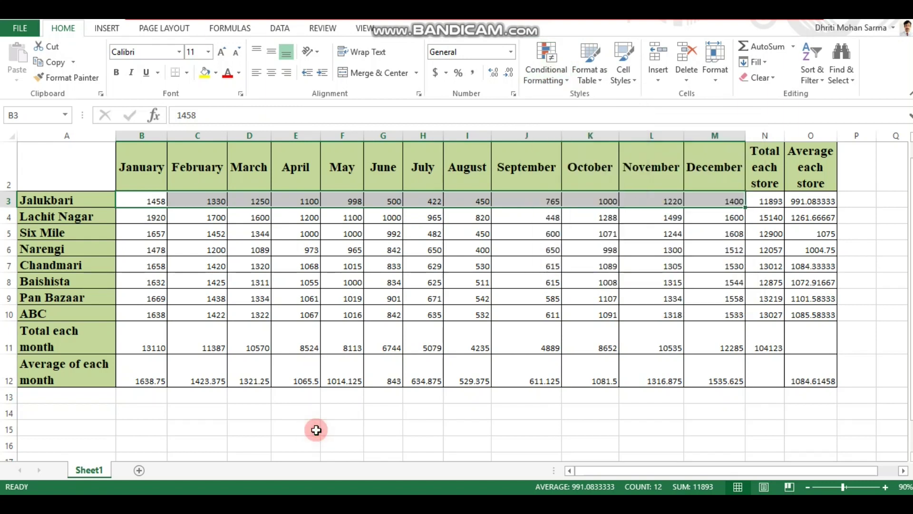